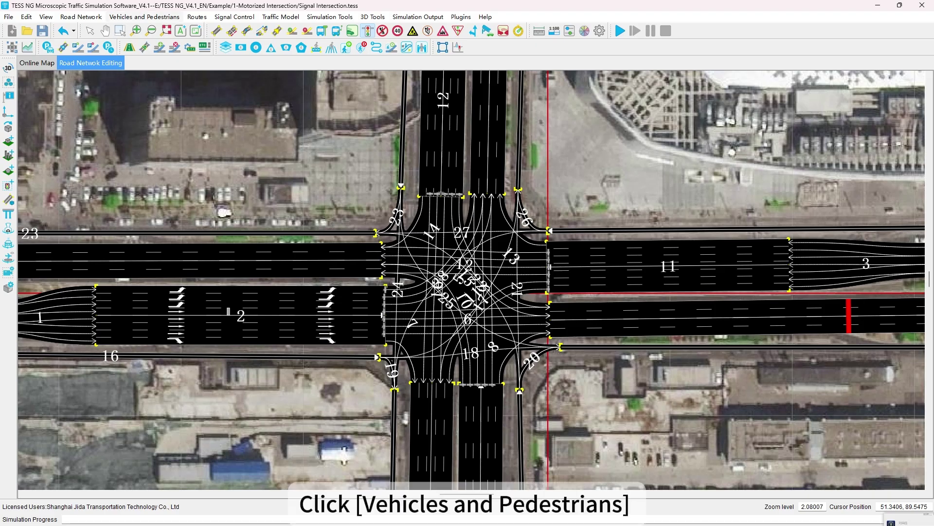
Step: Open the pedestrian type settings and look through the Men, Women, Elderly and Children types
{"action": "left_click", "coordinate": [144, 17]}
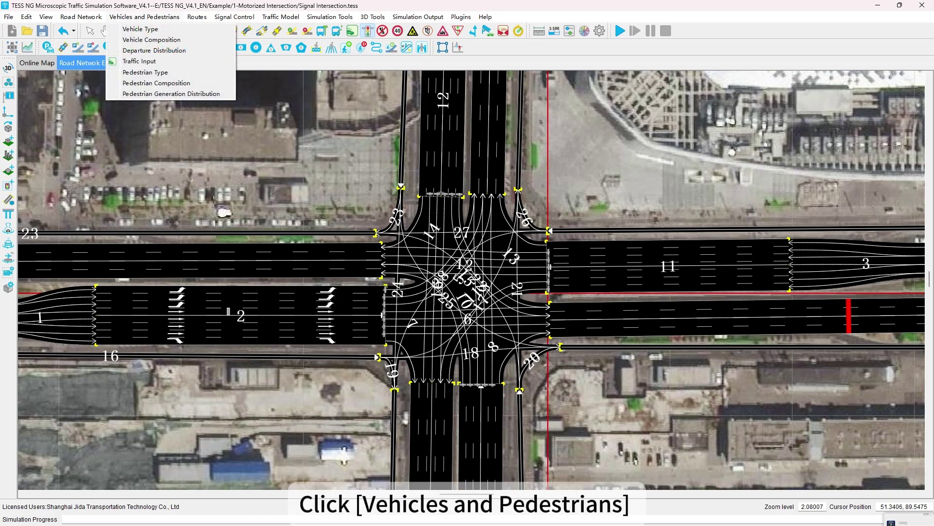
{"action": "left_click", "coordinate": [145, 72]}
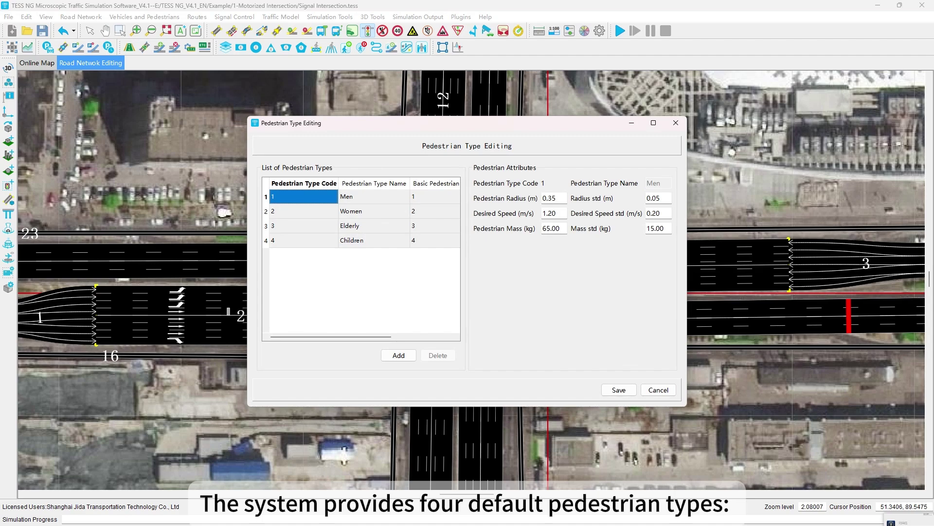
{"action": "left_click", "coordinate": [373, 196]}
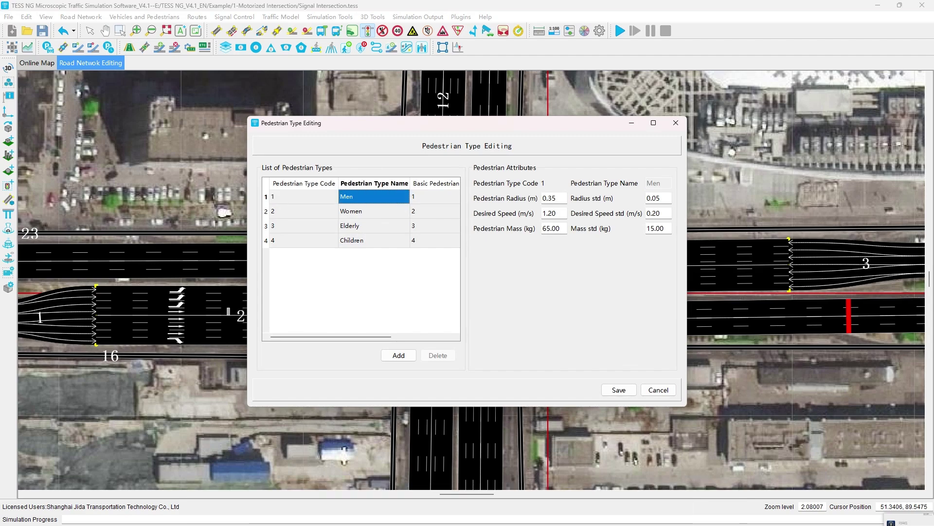
{"action": "left_click", "coordinate": [374, 211]}
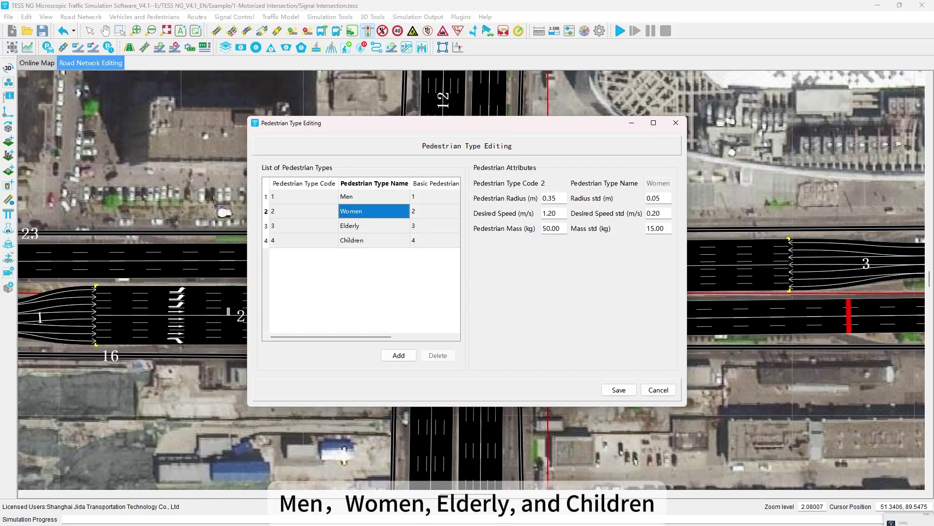
{"action": "left_click", "coordinate": [374, 225]}
{"action": "left_click", "coordinate": [374, 240]}
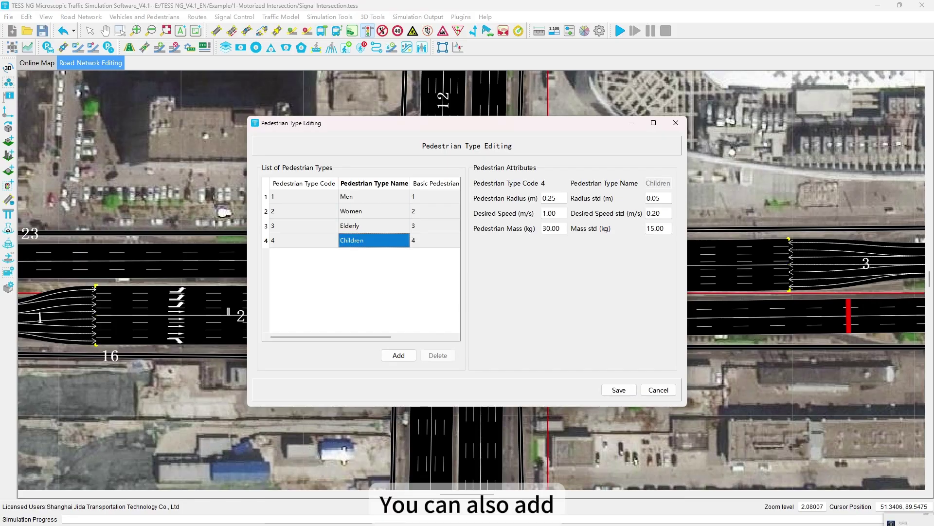
Step: Try adding pedestrian types Children_1 and Children_2 with basic type code 4, and discard the additions
{"action": "left_click", "coordinate": [399, 356]}
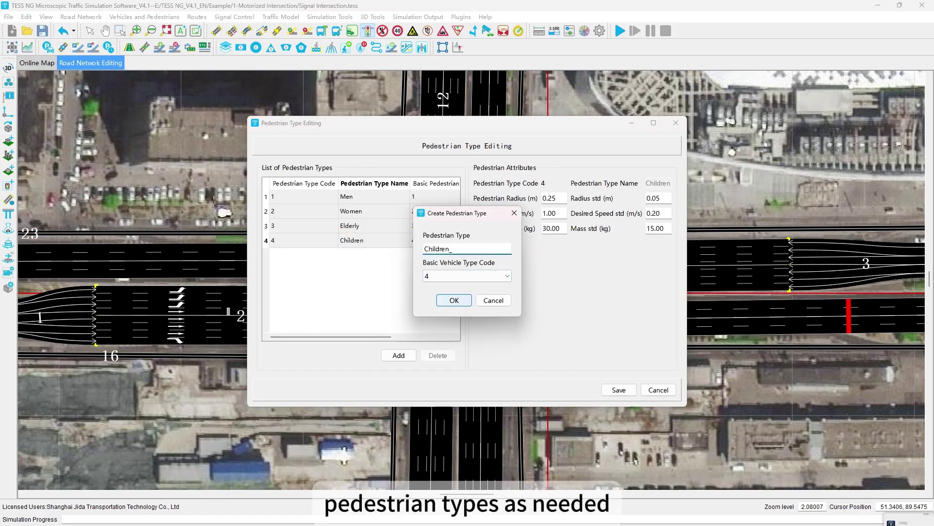
{"action": "type", "text": "1"}
{"action": "key", "text": "Return"}
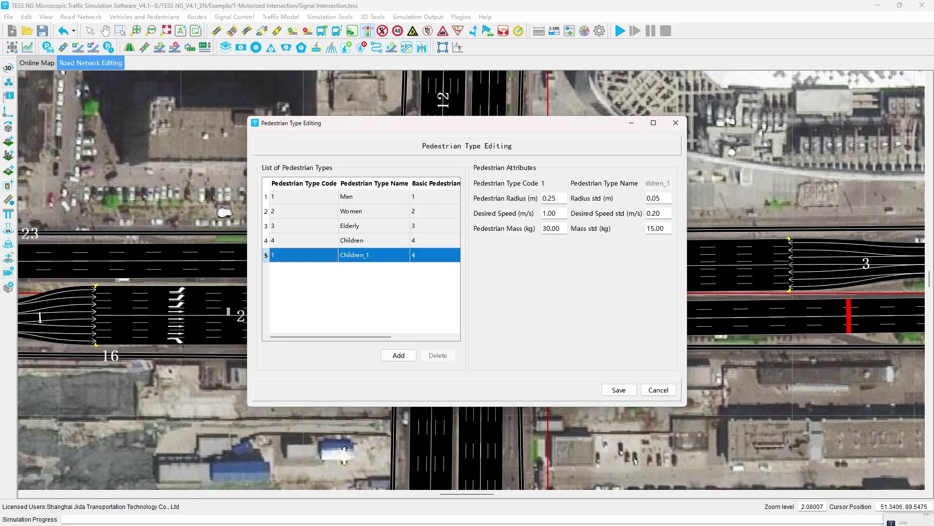
{"action": "left_click", "coordinate": [435, 254]}
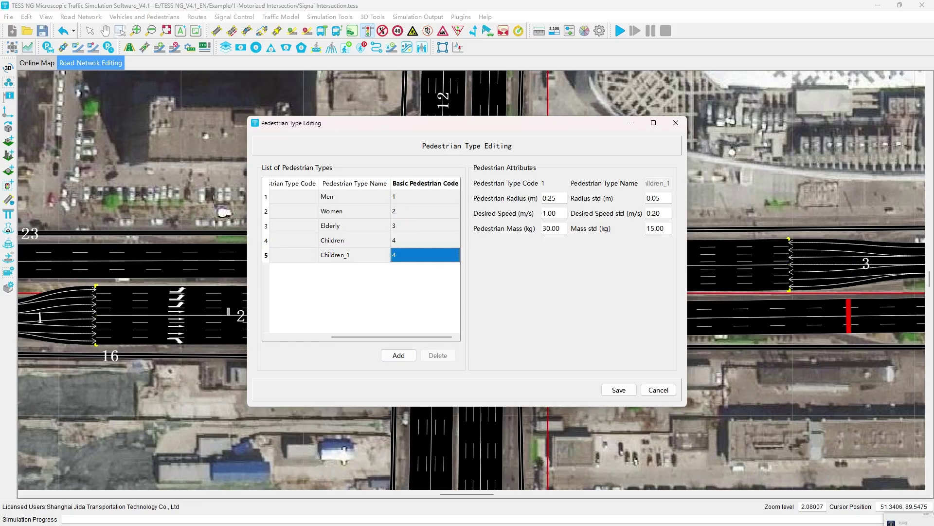
{"action": "left_click", "coordinate": [399, 355]}
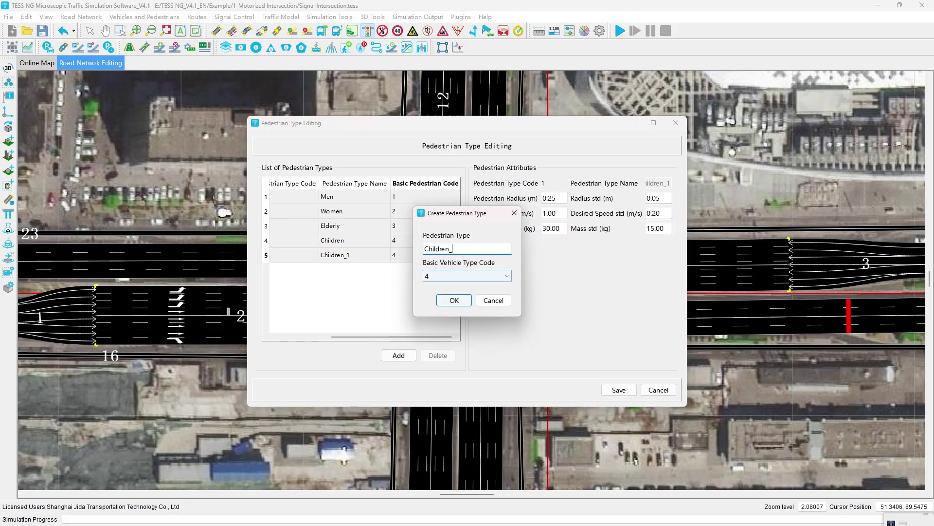
{"action": "type", "text": "2"}
{"action": "left_click", "coordinate": [454, 300]}
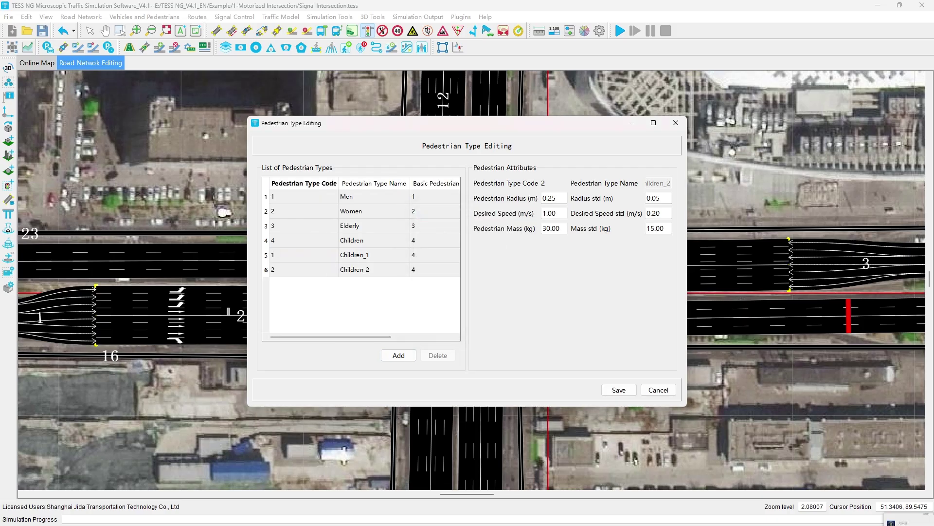
{"action": "left_click", "coordinate": [658, 390]}
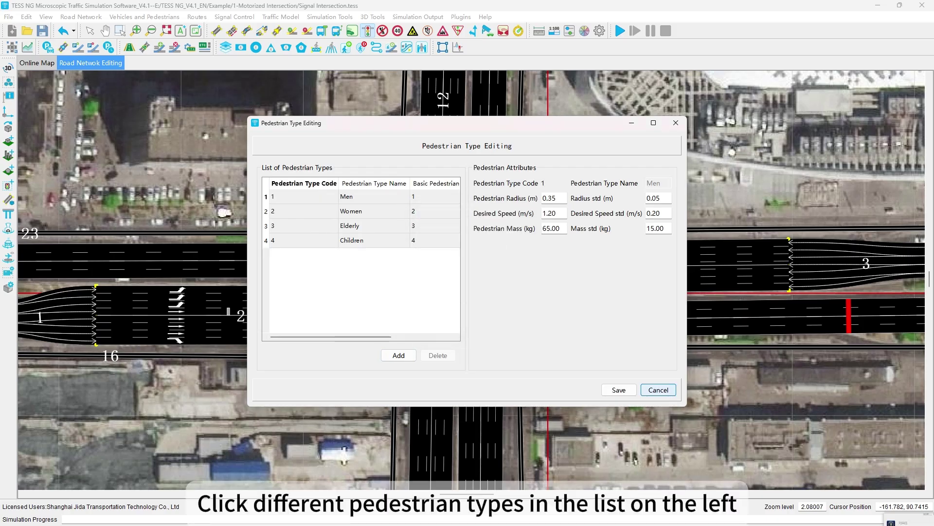
Step: Examine the Men type's radius, desired speed, mass and their standard deviations, and save the pedestrian types
{"action": "left_click", "coordinate": [436, 196]}
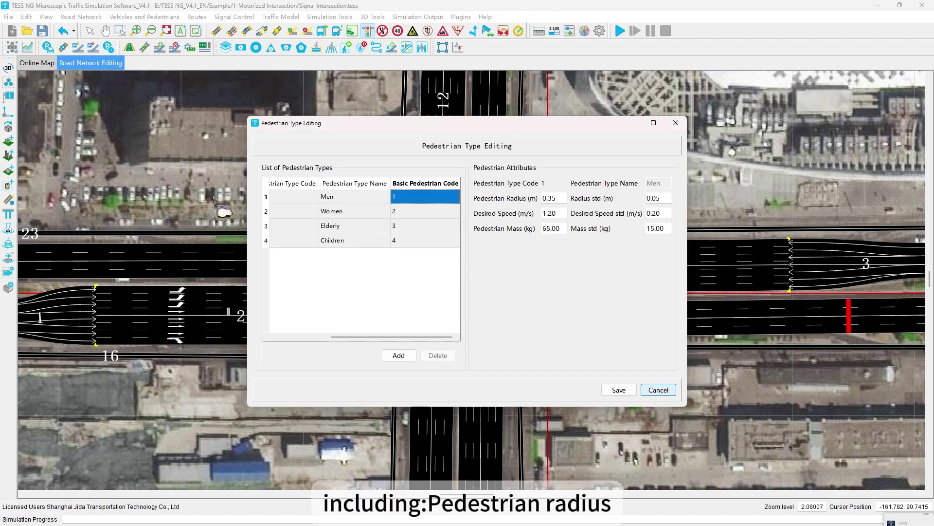
{"action": "left_click", "coordinate": [558, 198]}
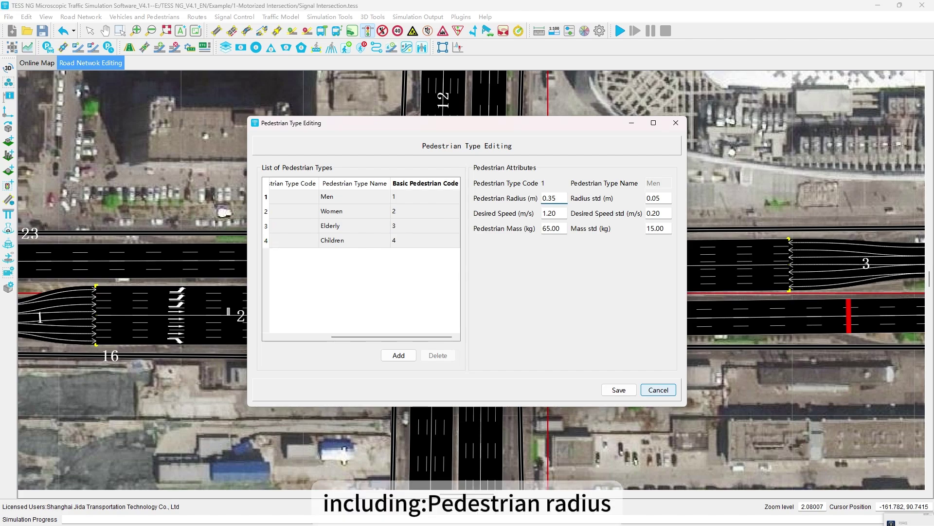
{"action": "left_click", "coordinate": [661, 198]}
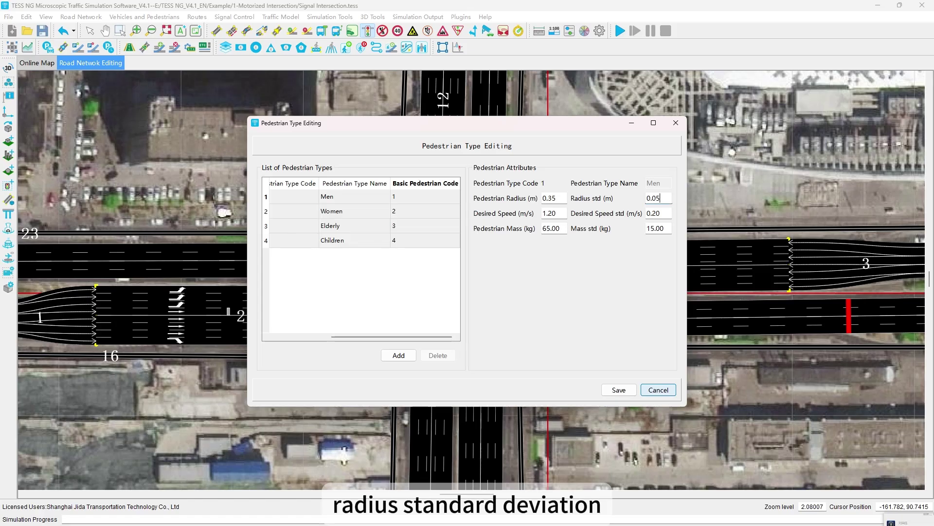
{"action": "left_click", "coordinate": [556, 213]}
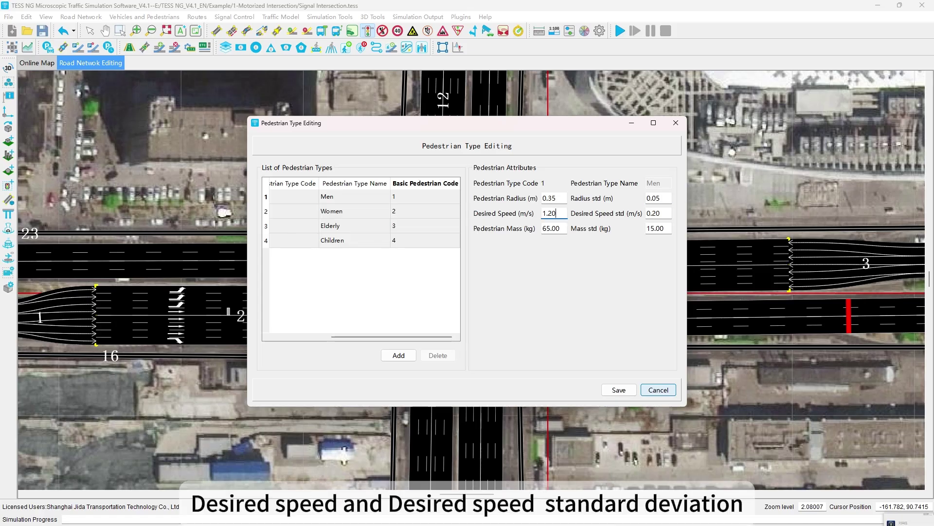
{"action": "left_click", "coordinate": [661, 213]}
{"action": "left_click", "coordinate": [557, 229]}
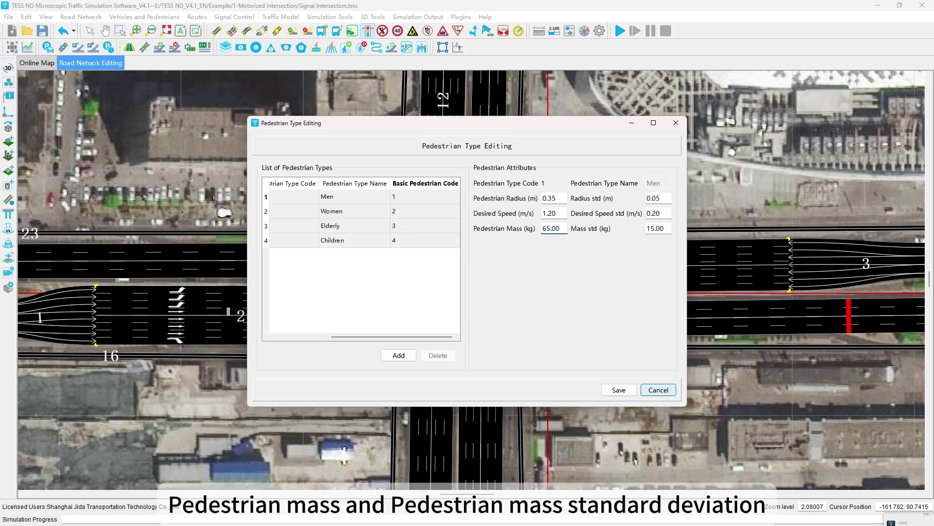
{"action": "left_click", "coordinate": [661, 228]}
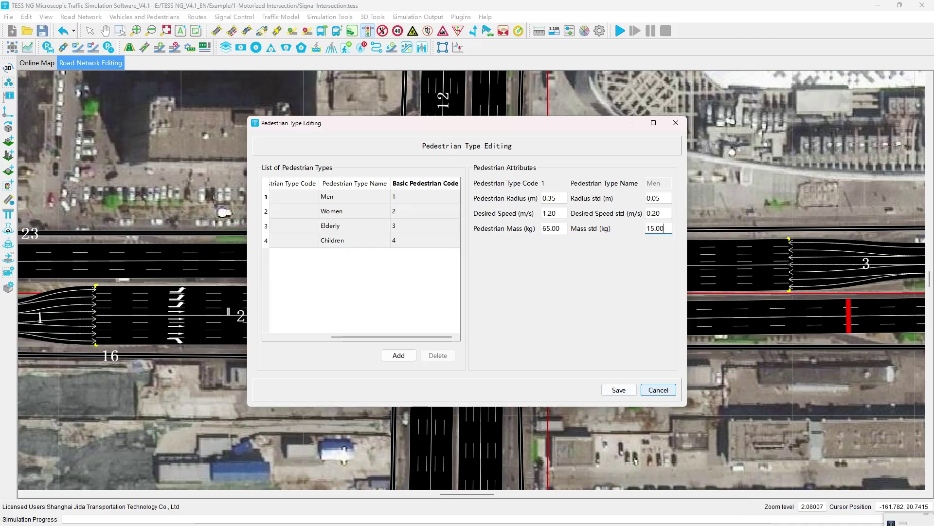
{"action": "left_click", "coordinate": [618, 390]}
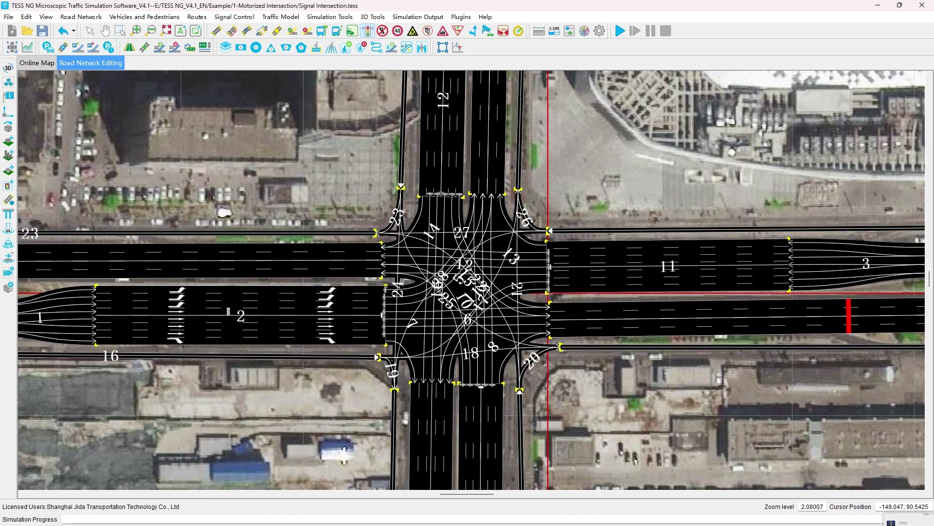
Step: Open the pedestrian composition settings and select the Default composition
{"action": "left_click", "coordinate": [144, 17]}
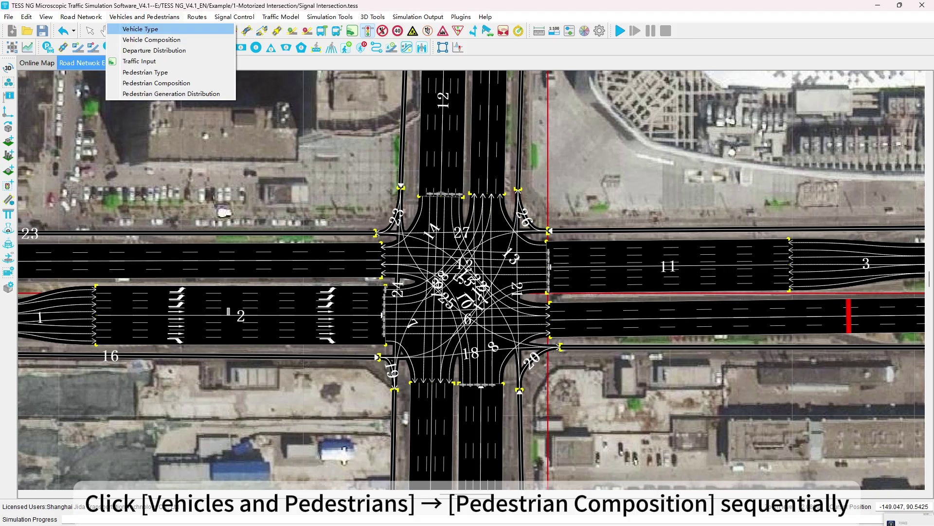
{"action": "left_click", "coordinate": [156, 83]}
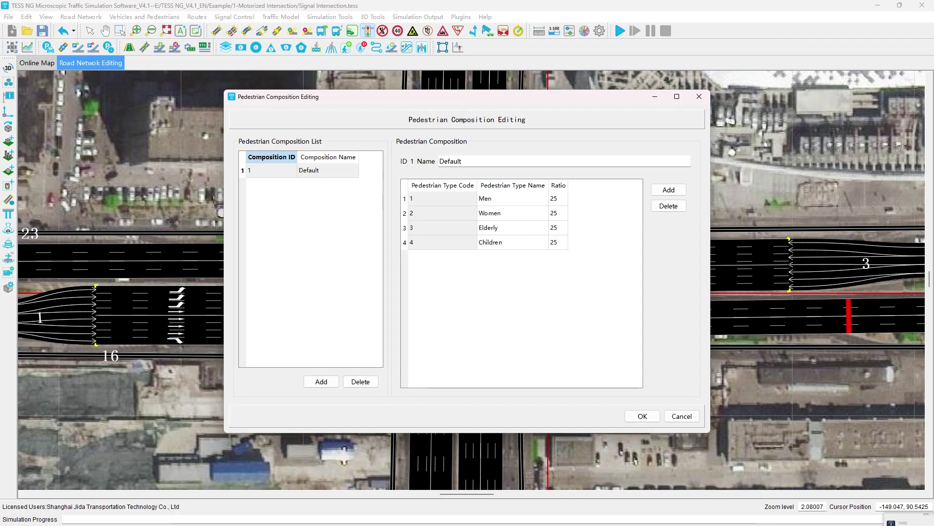
{"action": "left_click", "coordinate": [327, 170]}
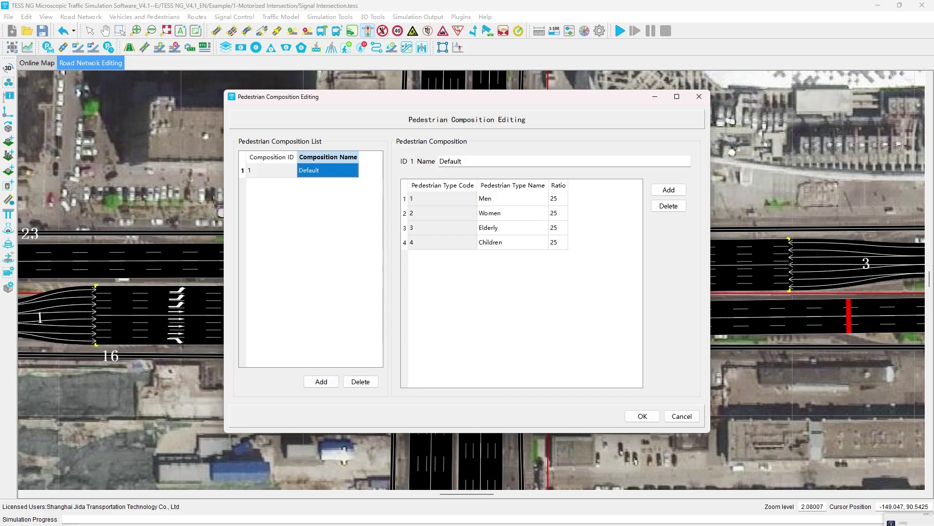
Step: Add a new pedestrian composition to the list and delete it again
{"action": "left_click", "coordinate": [321, 381]}
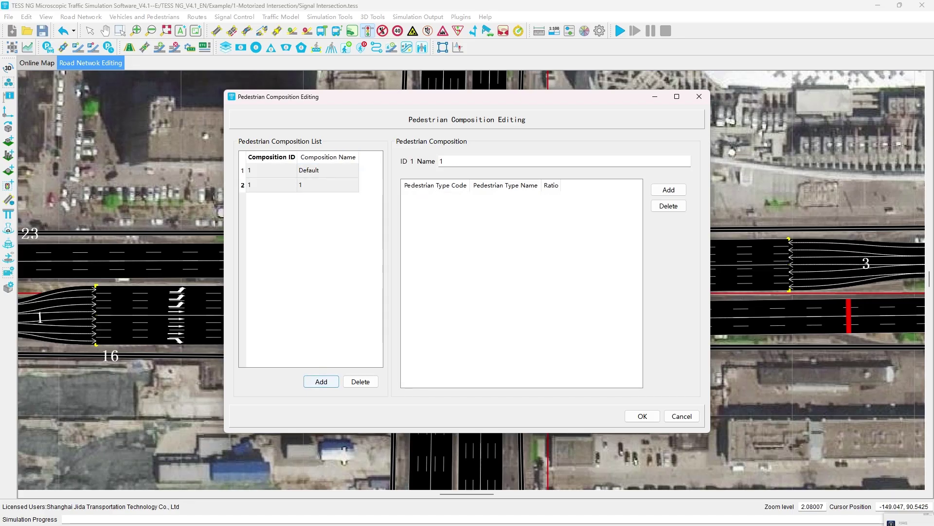
{"action": "left_click", "coordinate": [327, 185]}
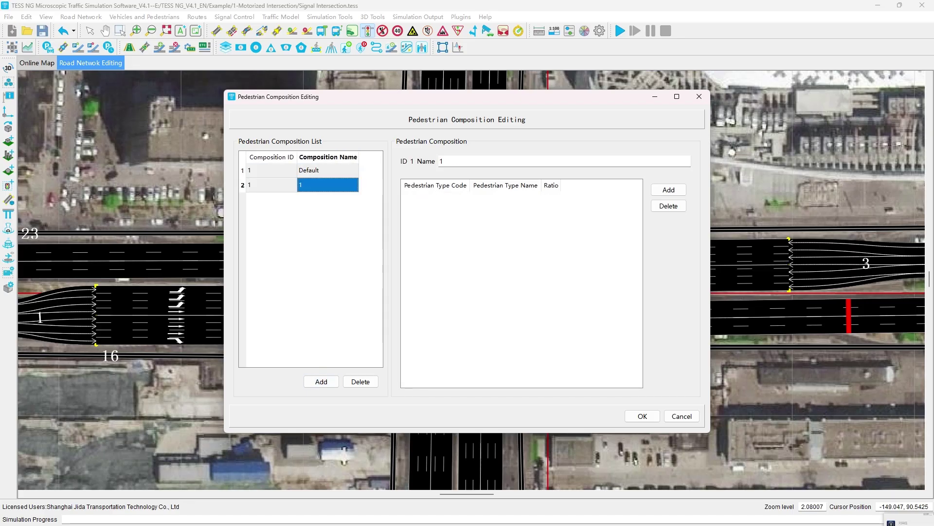
{"action": "left_click", "coordinate": [361, 381]}
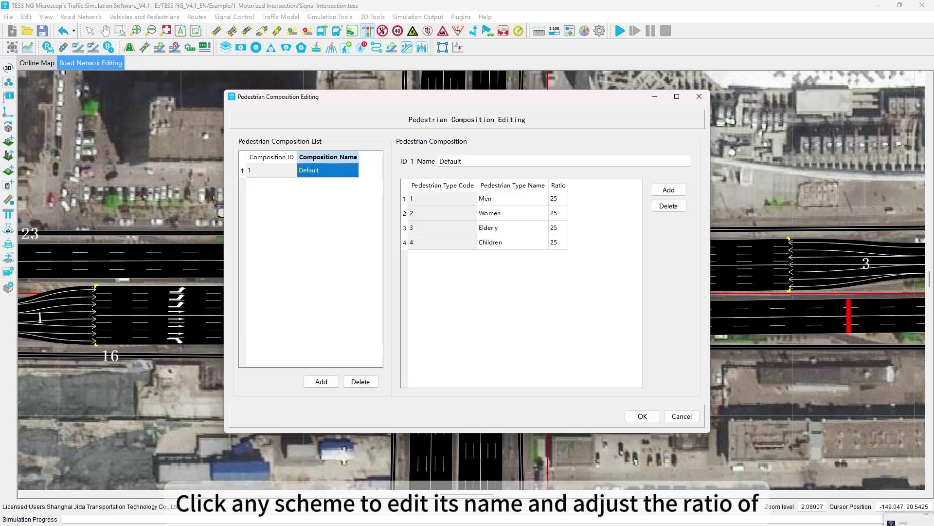
Step: Set the Default composition's ratios to 10 for Elderly and 5 for Children, and apply the composition settings
{"action": "left_click", "coordinate": [462, 161]}
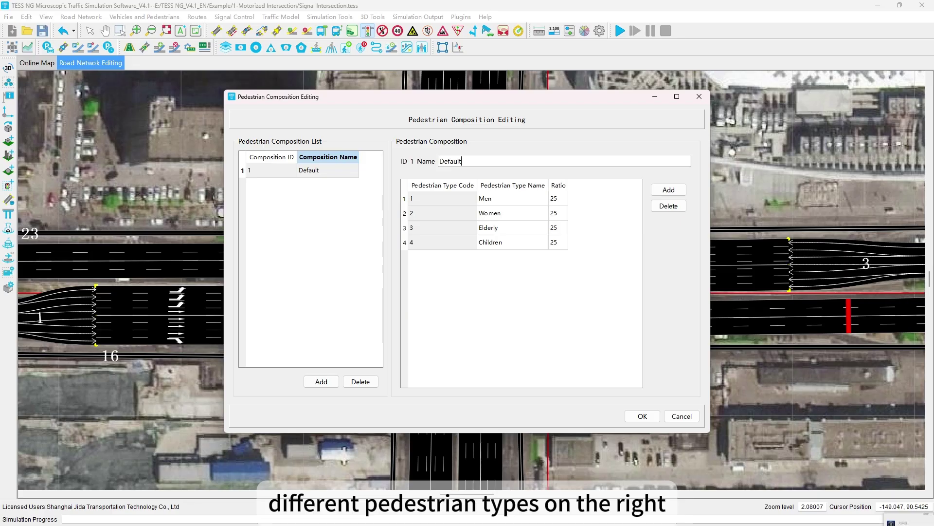
{"action": "left_click", "coordinate": [558, 198]}
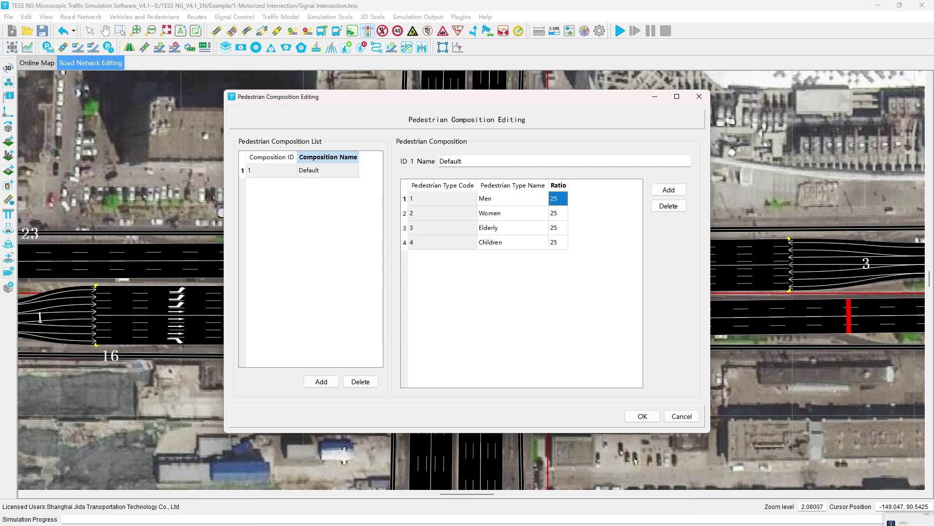
{"action": "left_click", "coordinate": [558, 212]}
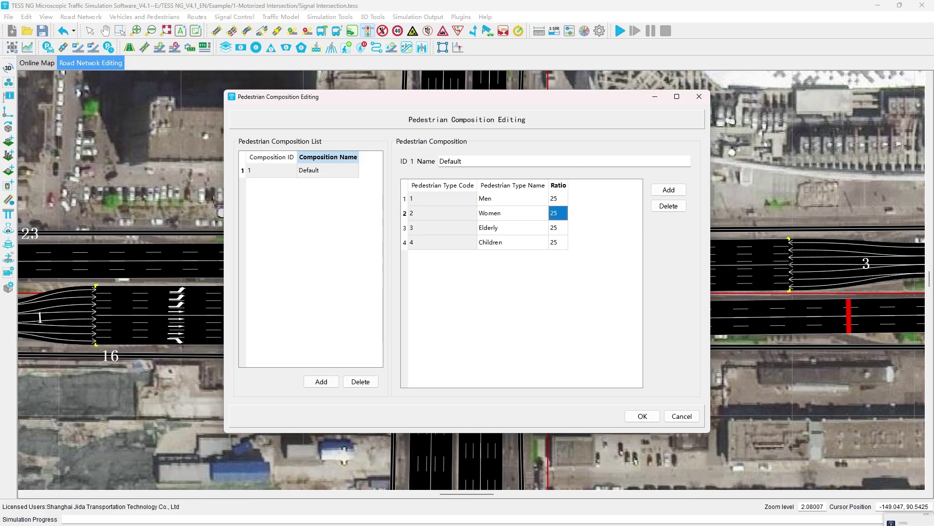
{"action": "left_click", "coordinate": [557, 242]}
{"action": "left_click", "coordinate": [558, 227]}
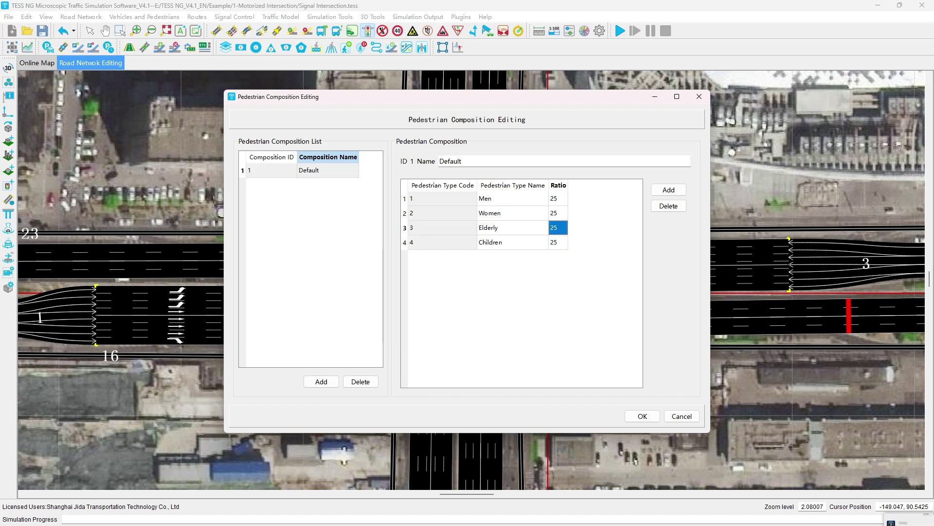
{"action": "type", "text": "10"}
{"action": "left_click", "coordinate": [557, 242]}
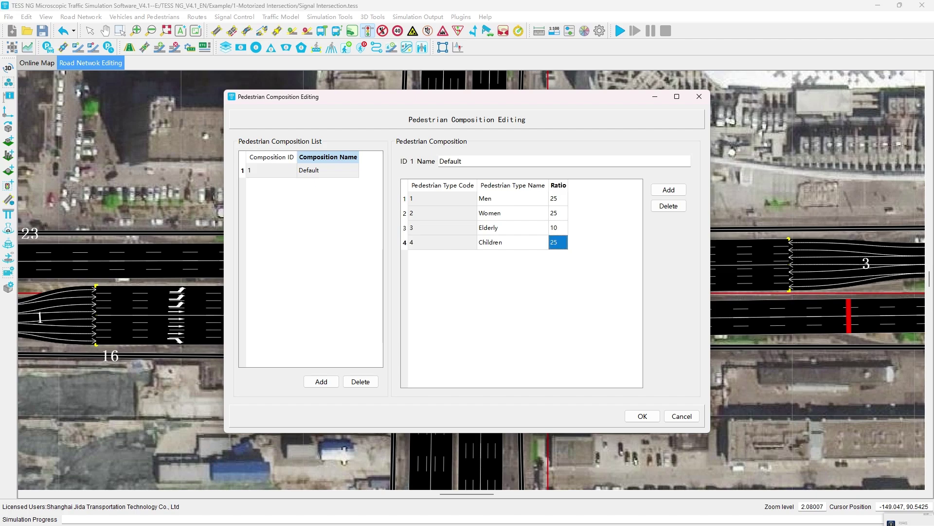
{"action": "key", "text": "F2"}
{"action": "key", "text": "BackSpace"}
{"action": "type", "text": "5"}
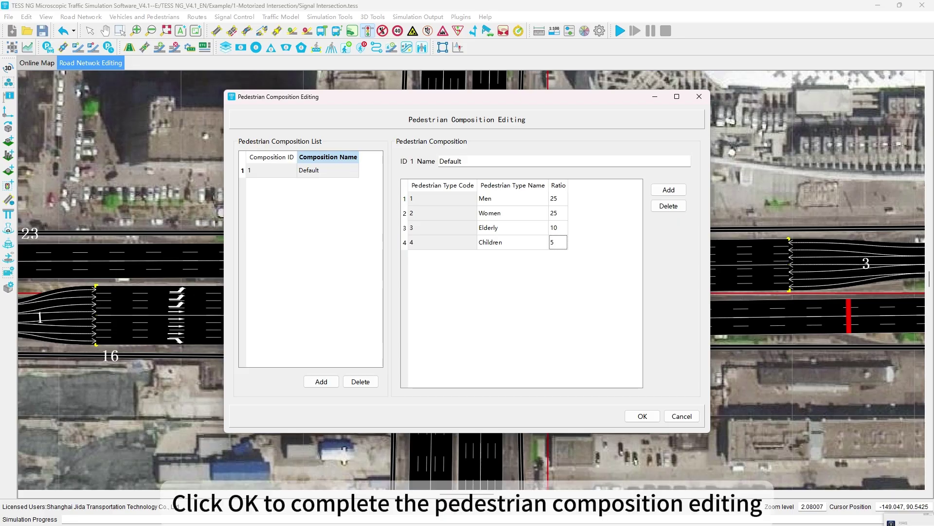
{"action": "left_click", "coordinate": [642, 415]}
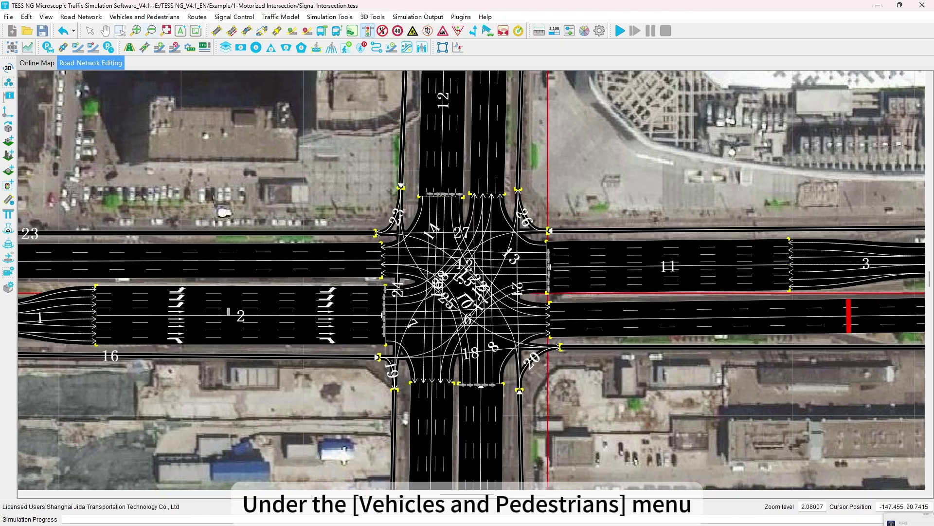
Step: Set the pedestrian generation distribution to Poisson Distribution
{"action": "left_click", "coordinate": [145, 16]}
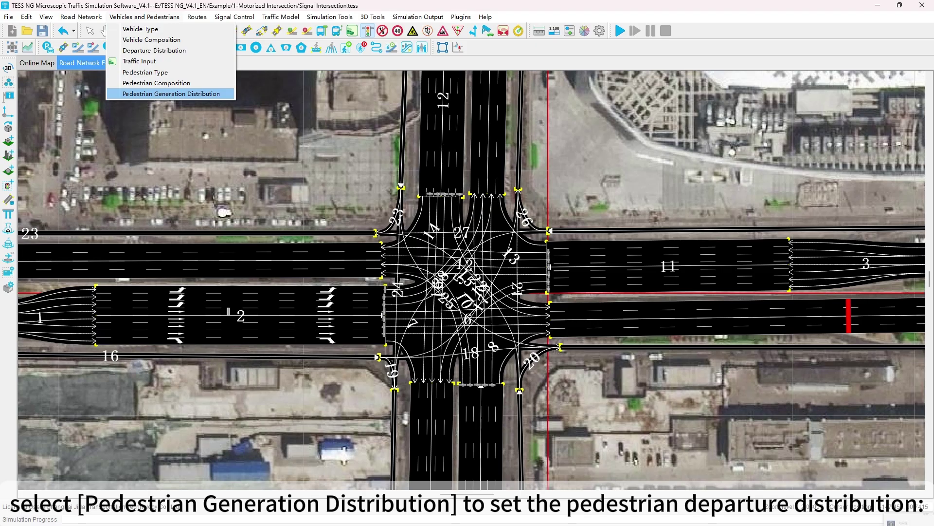
{"action": "left_click", "coordinate": [170, 94]}
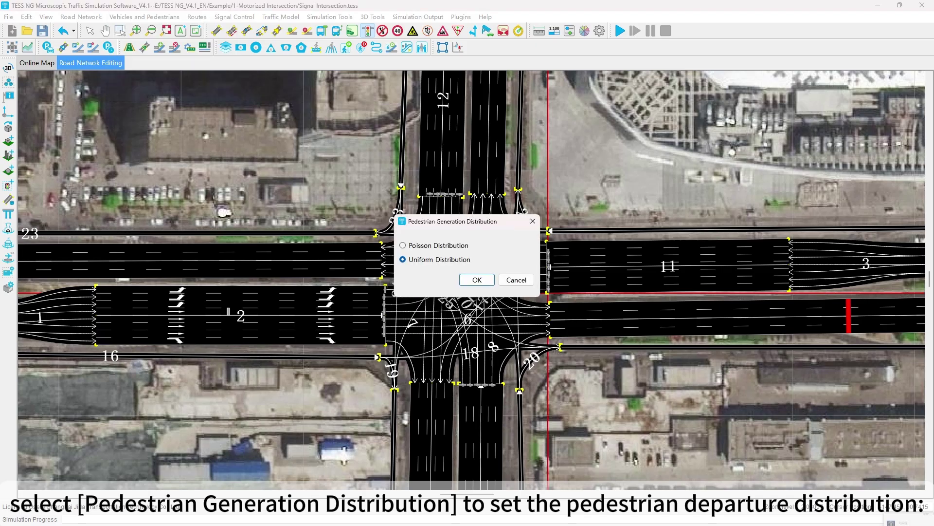
{"action": "left_click_drag", "start_coordinate": [453, 220], "coordinate": [548, 235]}
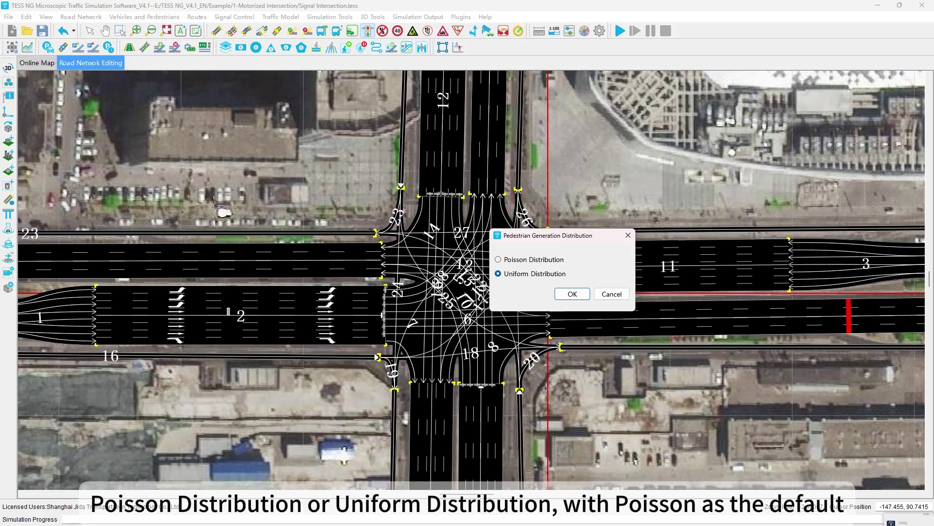
{"action": "left_click", "coordinate": [498, 259]}
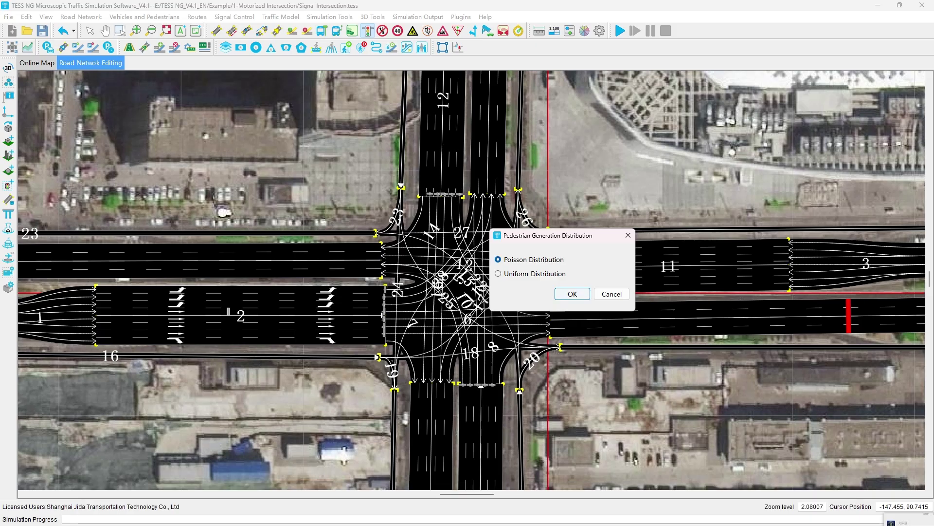
{"action": "left_click", "coordinate": [572, 294]}
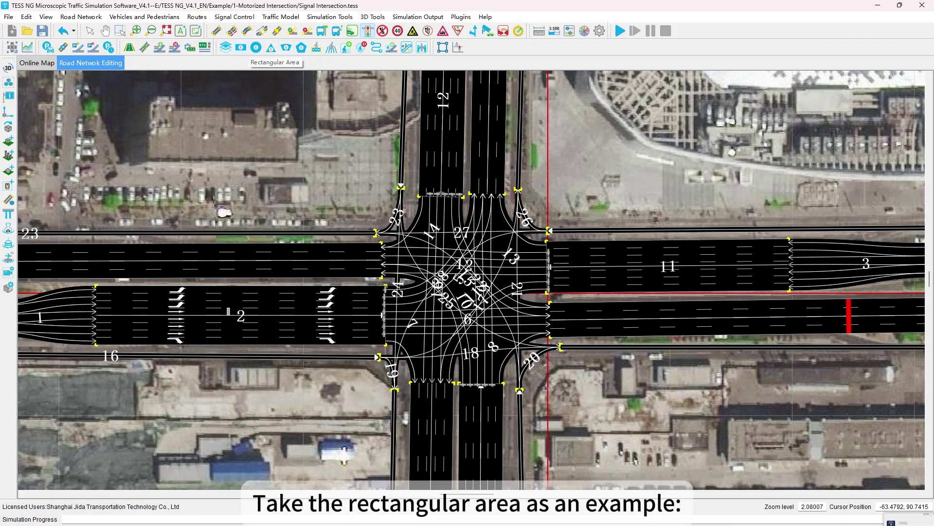
Step: Draw a rectangular pedestrian area northwest of the intersection from about (-172, 71) to (-91, 37), and shift it slightly north
{"action": "left_click", "coordinate": [240, 47]}
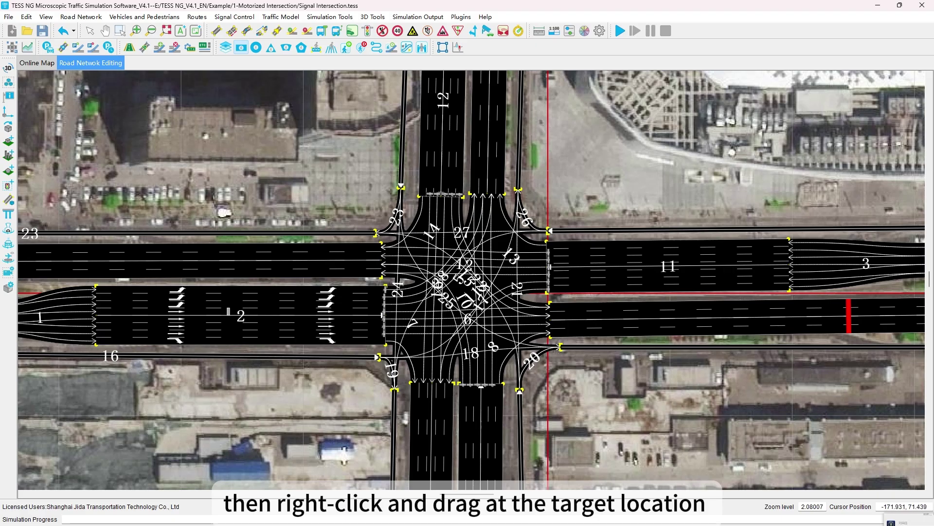
{"action": "left_click_drag", "start_coordinate": [128, 118], "coordinate": [326, 202]}
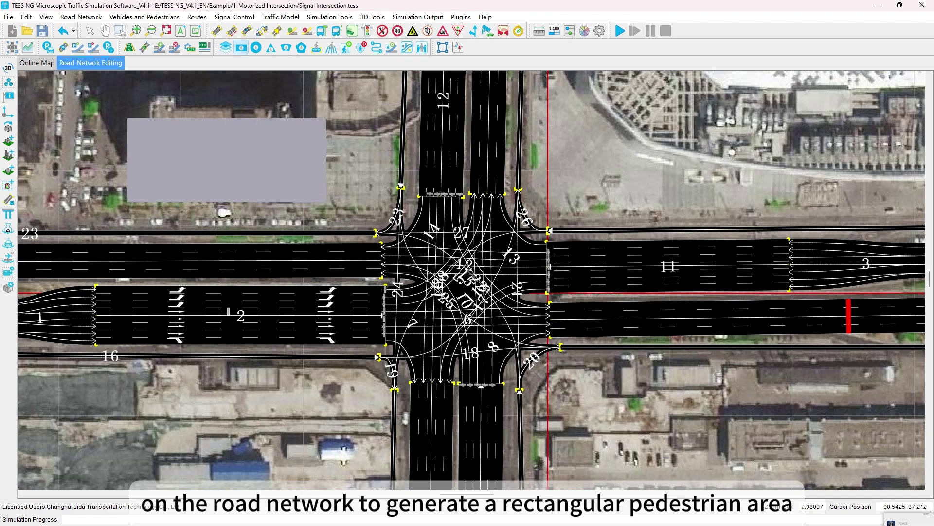
{"action": "left_click", "coordinate": [314, 182]}
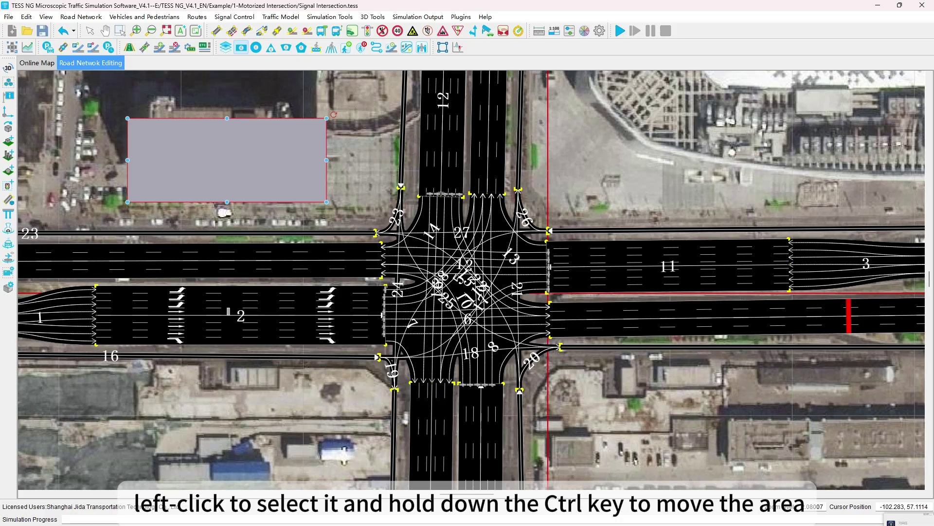
{"action": "left_click_drag", "start_coordinate": [298, 153], "coordinate": [291, 124]}
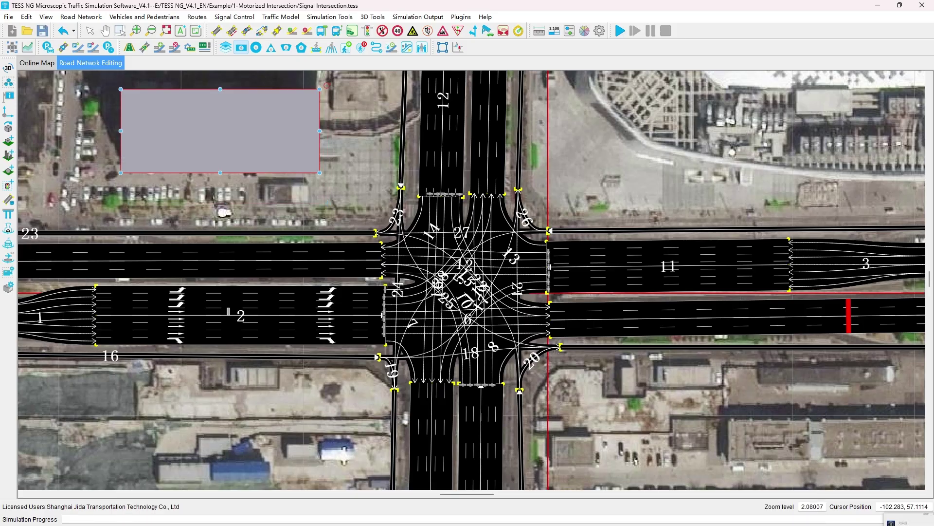
Step: Enlarge the rectangular pedestrian area northward, eastward and westward using its boundary points
{"action": "left_click_drag", "start_coordinate": [327, 85], "coordinate": [421, 213]}
{"action": "left_click", "coordinate": [315, 228]}
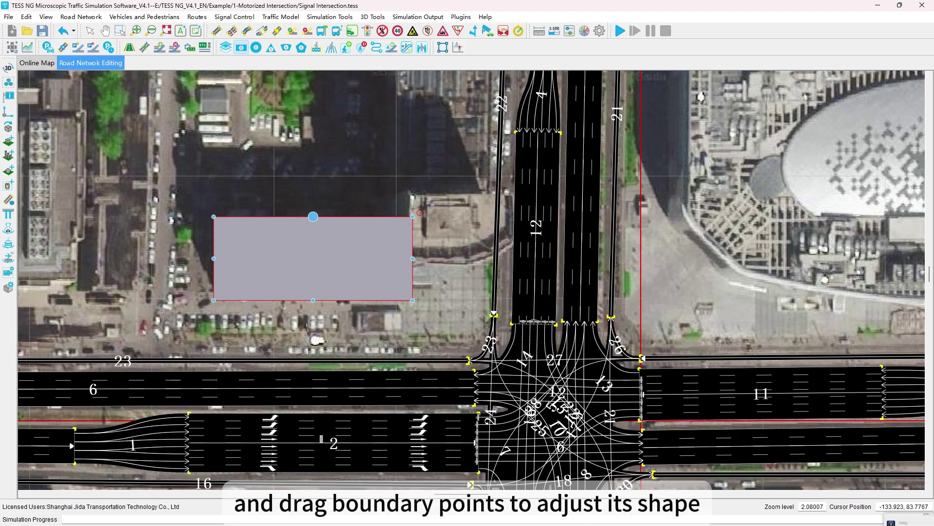
{"action": "left_click_drag", "start_coordinate": [313, 216], "coordinate": [313, 153]}
{"action": "left_click_drag", "start_coordinate": [413, 226], "coordinate": [440, 226]}
{"action": "left_click_drag", "start_coordinate": [213, 153], "coordinate": [156, 140]}
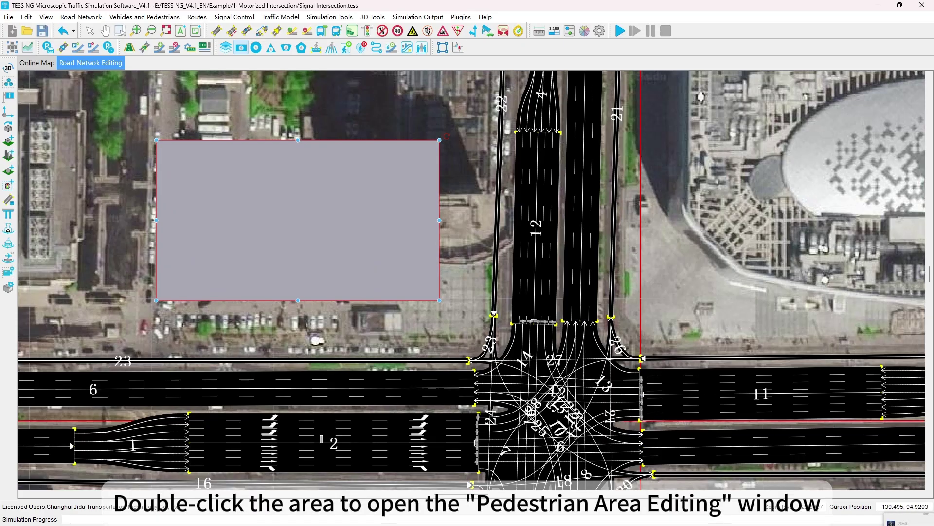
Step: Open the pedestrian area's properties, set its color to black and choose level Basic1
{"action": "double_click", "coordinate": [490, 174]}
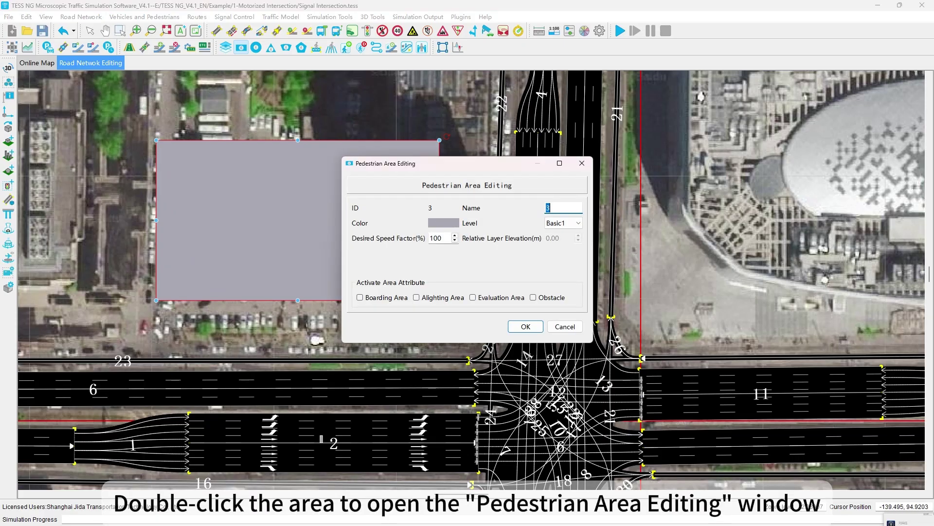
{"action": "left_click_drag", "start_coordinate": [489, 173], "coordinate": [588, 167]}
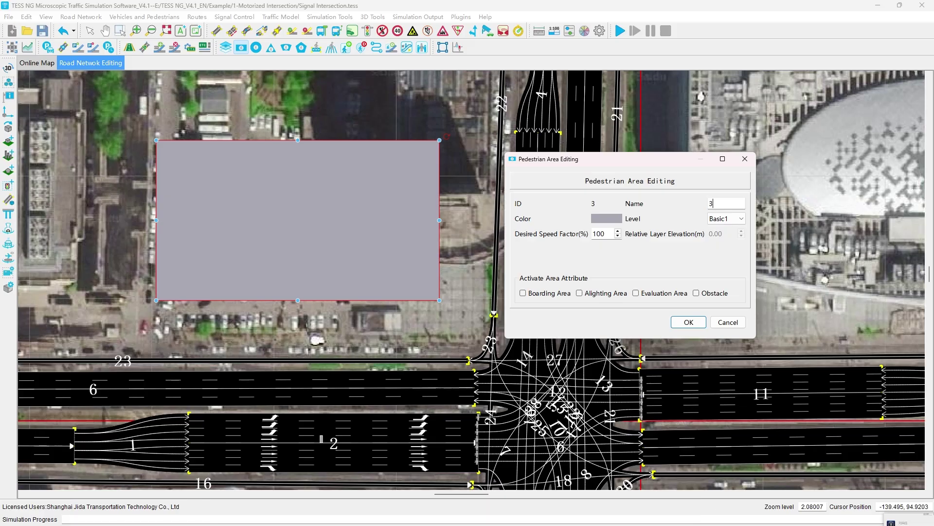
{"action": "left_click", "coordinate": [606, 218]}
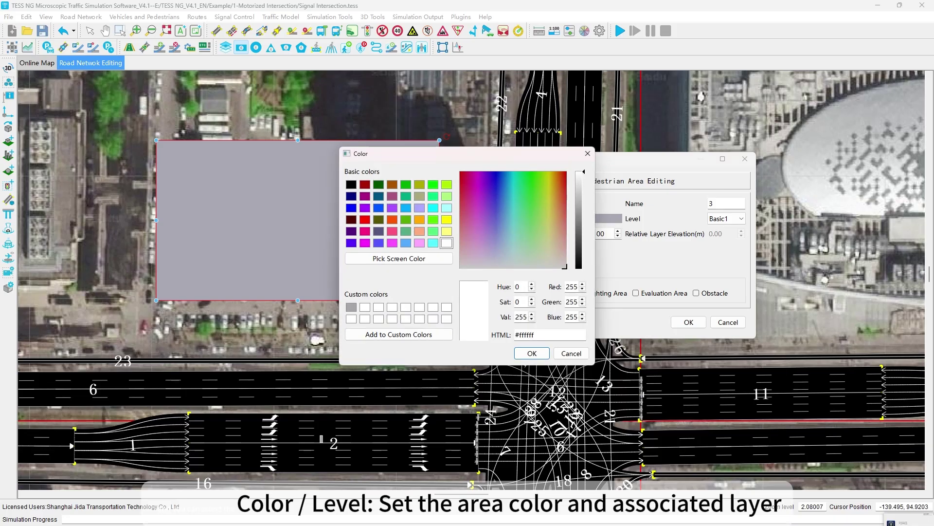
{"action": "left_click", "coordinate": [393, 184]}
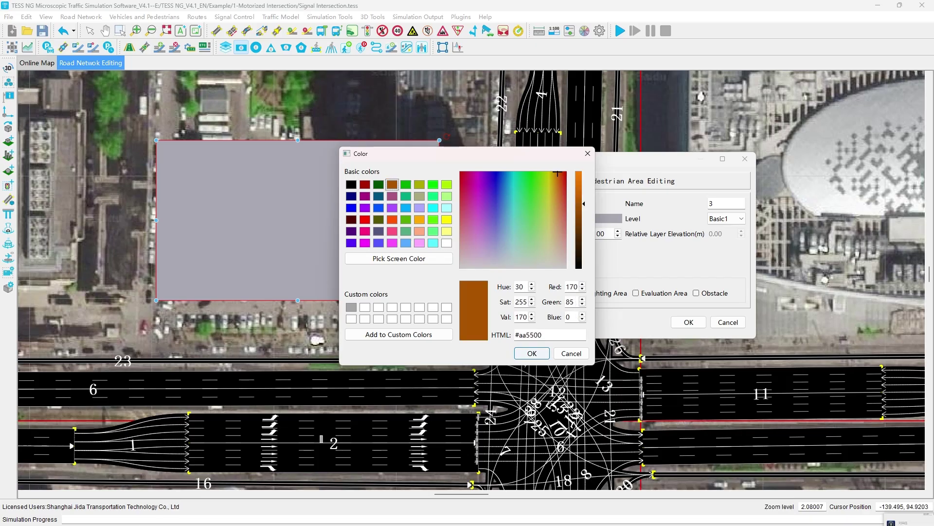
{"action": "left_click", "coordinate": [365, 184]}
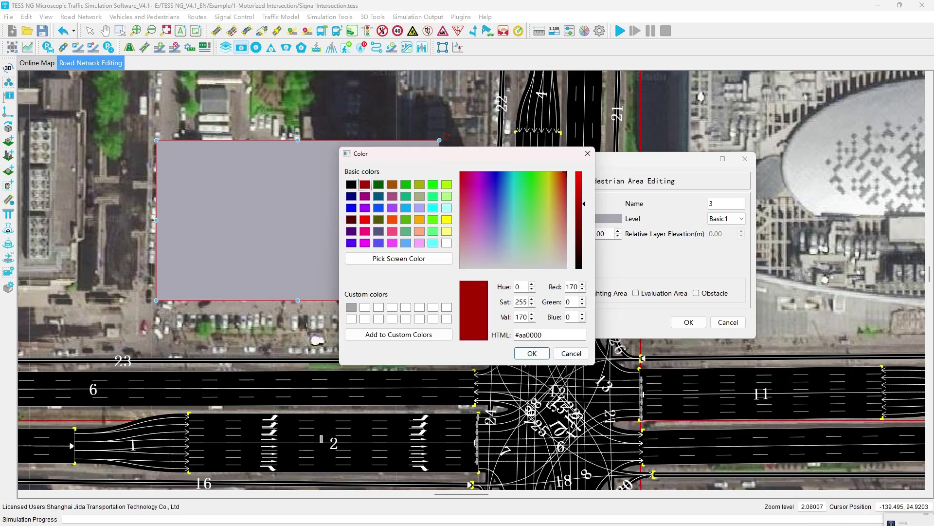
{"action": "left_click", "coordinate": [351, 184]}
{"action": "left_click", "coordinate": [532, 354]}
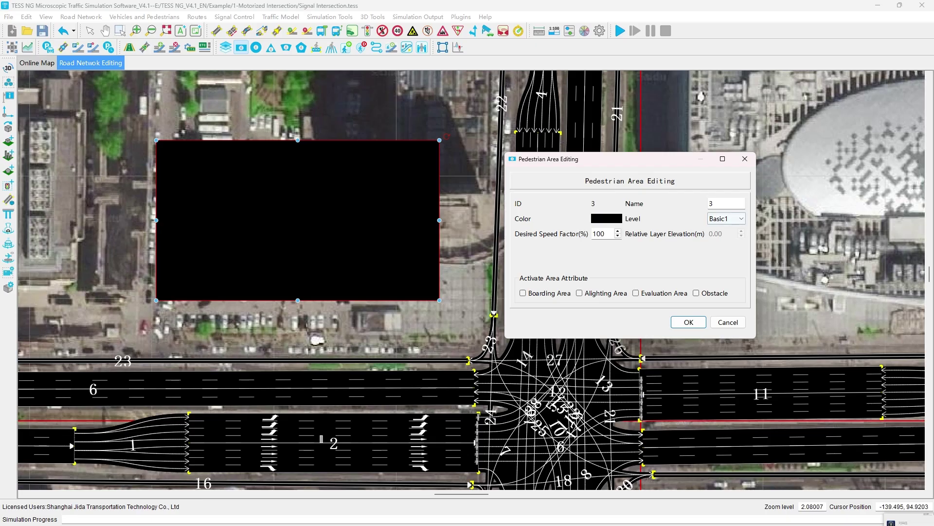
{"action": "left_click", "coordinate": [726, 219]}
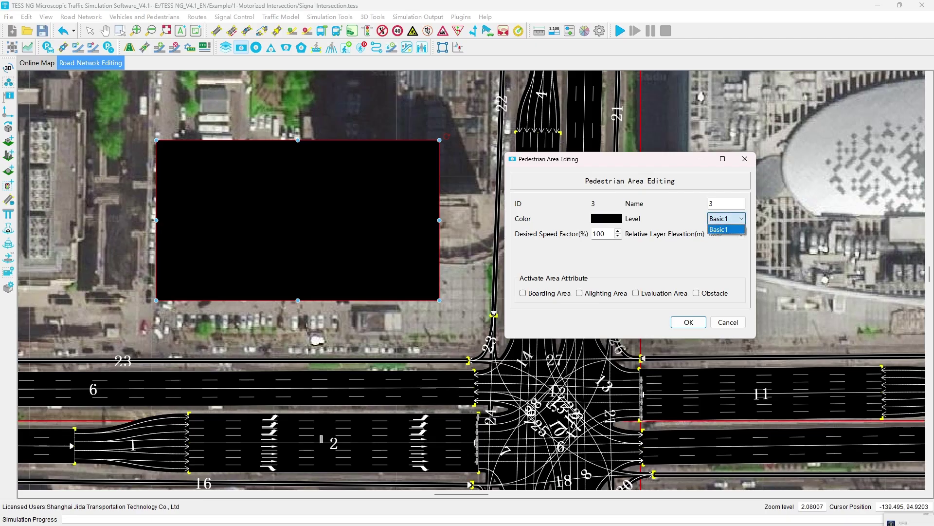
{"action": "key", "text": "Return"}
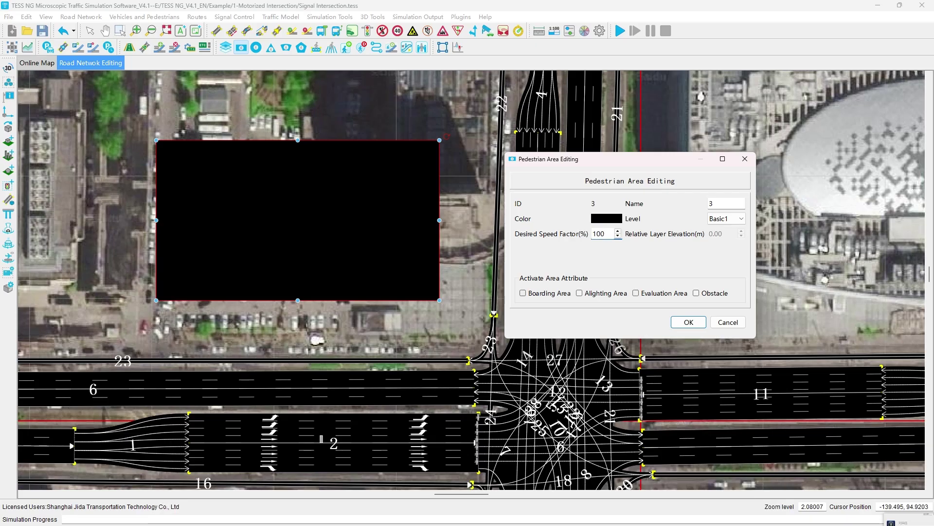
Step: Try the Boarding Area, Alighting Area, Evaluation Area and Obstacle attributes, clear them all, and save the area's properties
{"action": "left_click", "coordinate": [523, 293]}
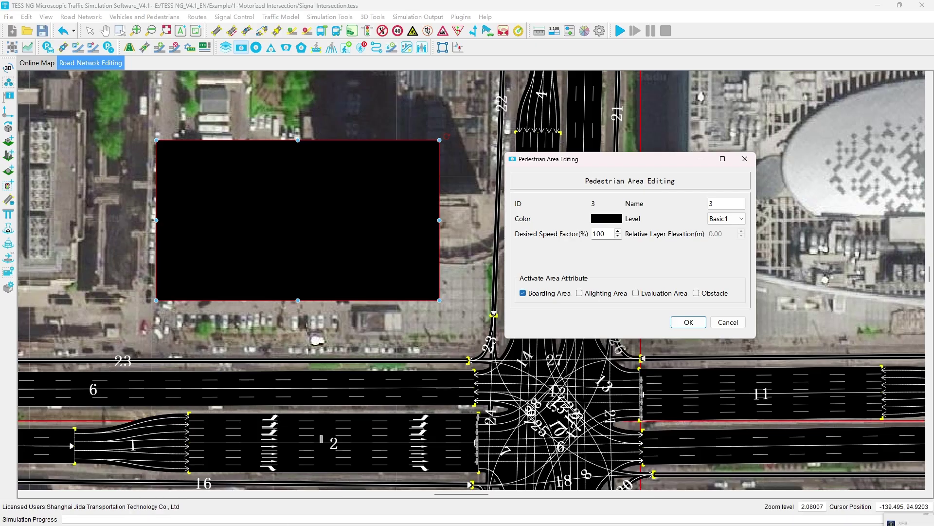
{"action": "left_click", "coordinate": [579, 293]}
{"action": "left_click", "coordinate": [636, 293]}
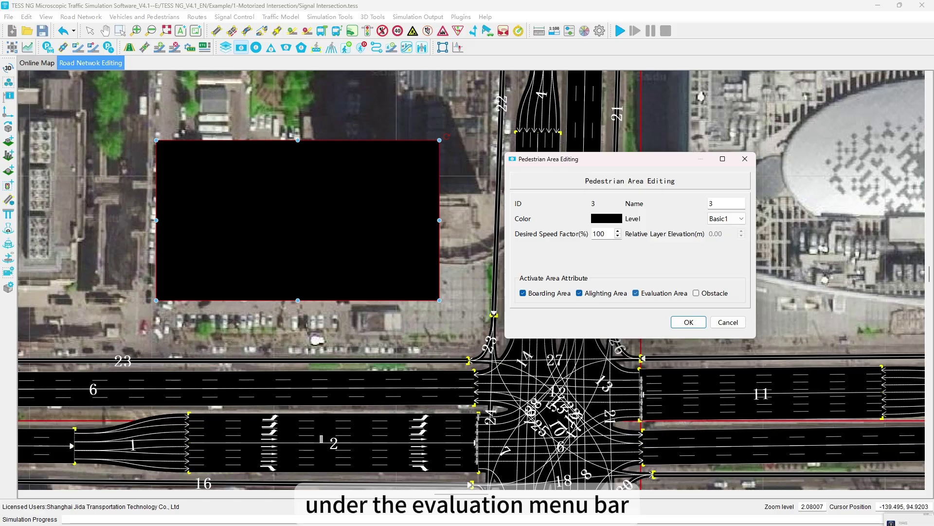
{"action": "left_click", "coordinate": [696, 292]}
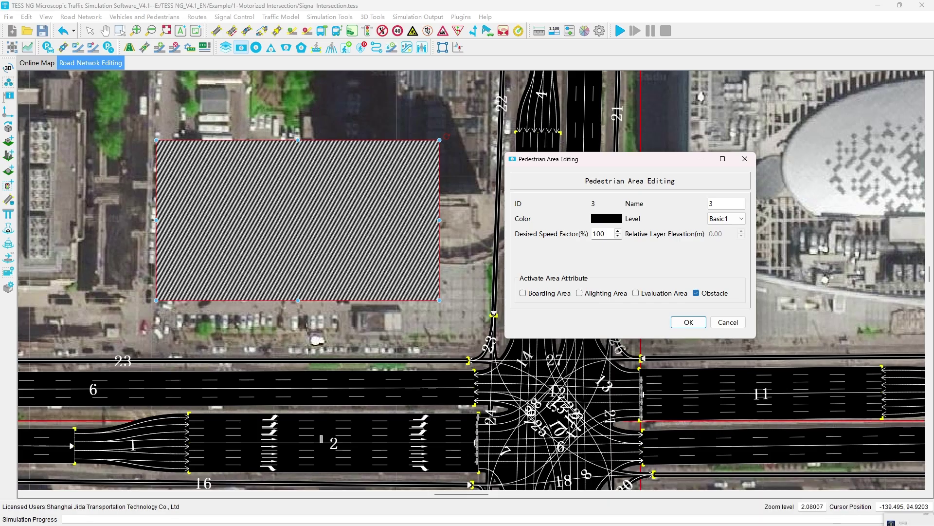
{"action": "left_click", "coordinate": [696, 293]}
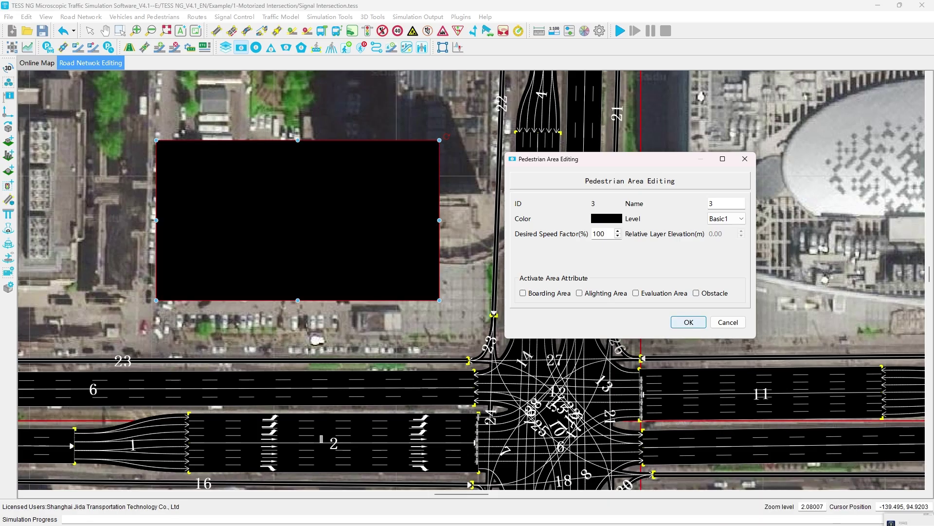
{"action": "left_click", "coordinate": [688, 322]}
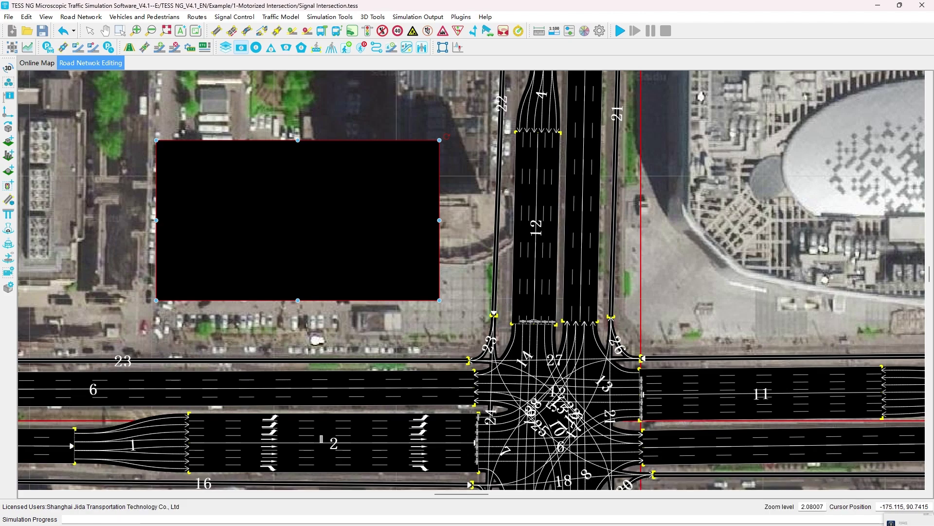
Step: Draw a small rectangular Obstacle area in the western part of the black area, and make it narrower, taller and slightly shifted
{"action": "left_click_drag", "start_coordinate": [215, 190], "coordinate": [247, 242]}
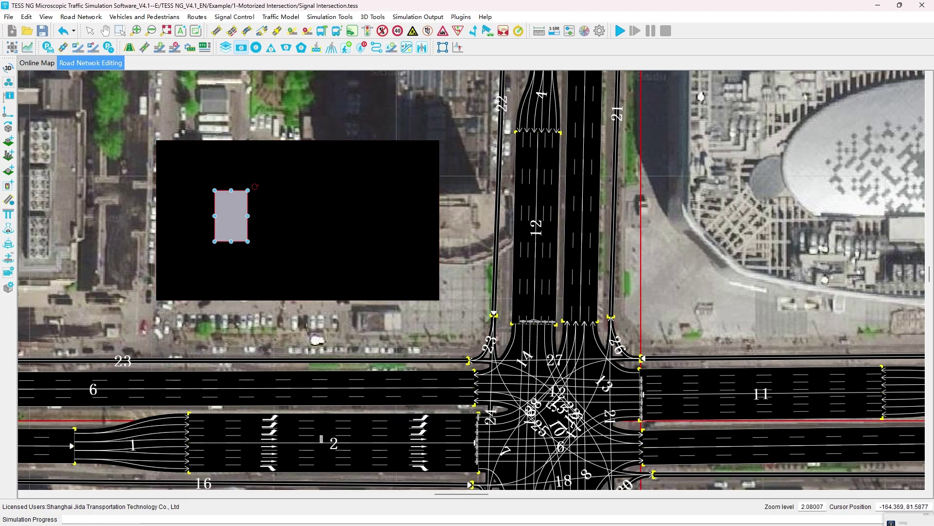
{"action": "left_click", "coordinate": [695, 292]}
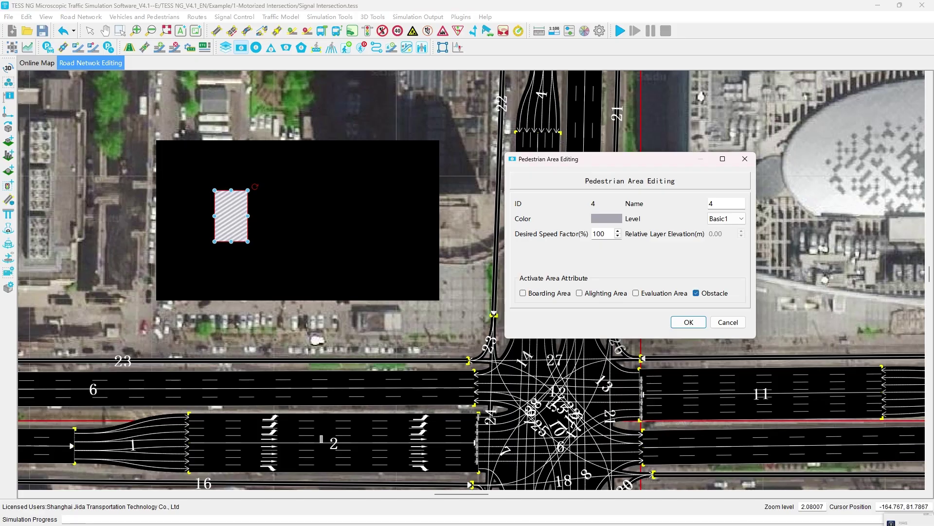
{"action": "key", "text": "Return"}
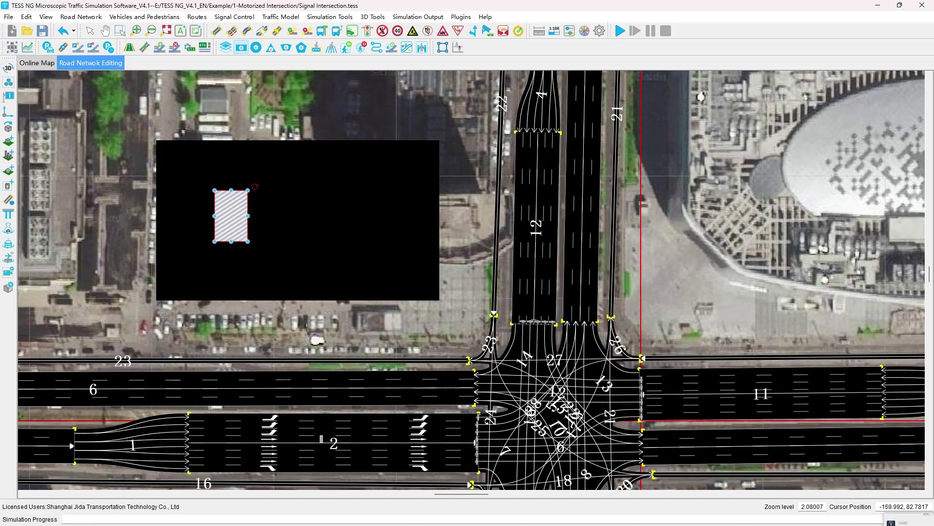
{"action": "mouse_move", "coordinate": [248, 216]}
{"action": "left_mouse_down"}
{"action": "mouse_move", "coordinate": [240, 215]}
{"action": "mouse_move", "coordinate": [227, 170]}
{"action": "left_mouse_up"}
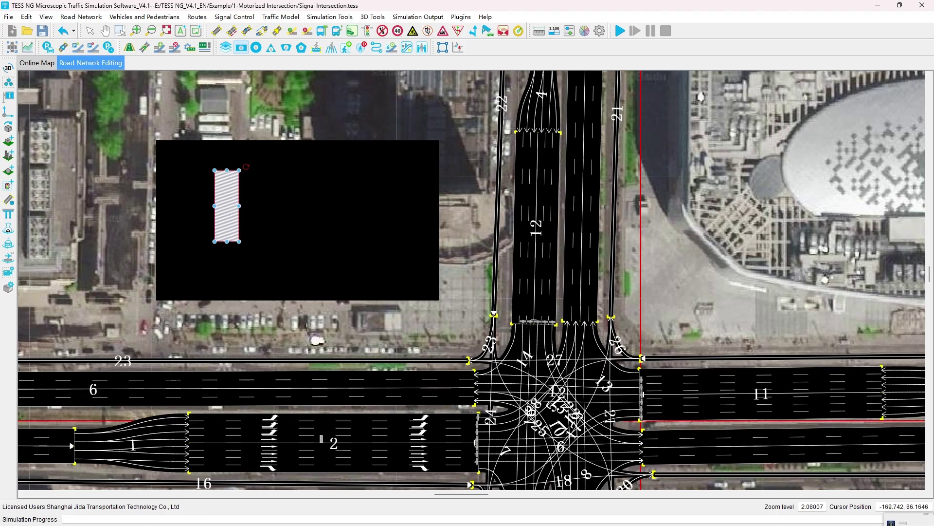
{"action": "left_click_drag", "start_coordinate": [227, 205], "coordinate": [239, 213]}
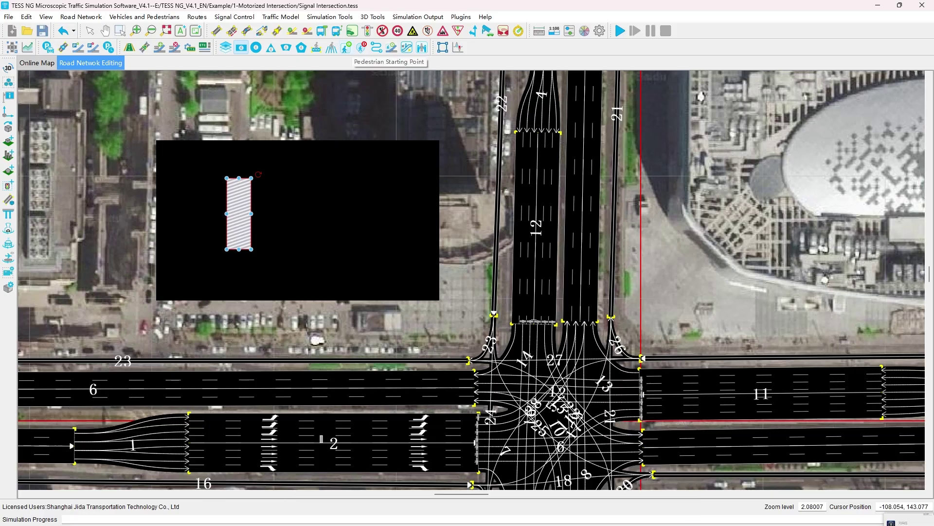
Step: Place a pedestrian starting point west of the obstacle at about (-181, 94) and a pedestrian end point near the area's eastern edge
{"action": "left_click", "coordinate": [346, 48]}
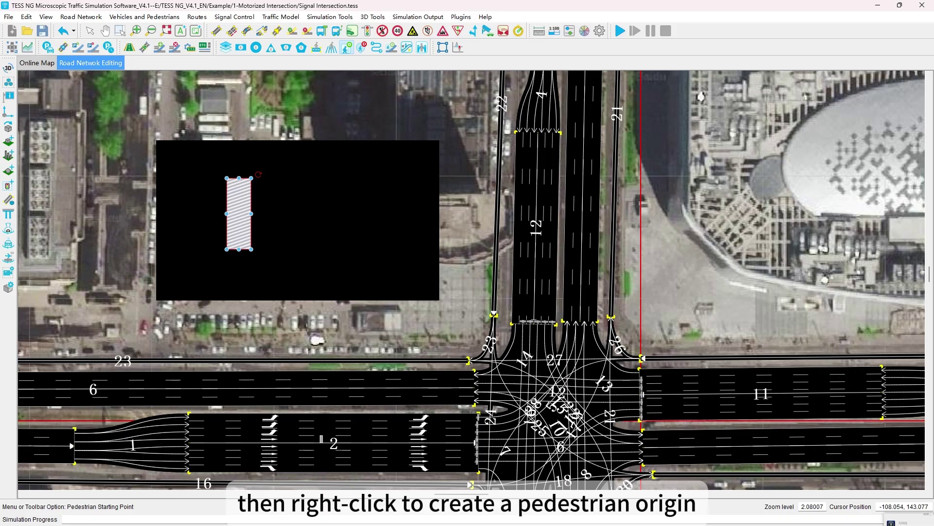
{"action": "right_click", "coordinate": [196, 190]}
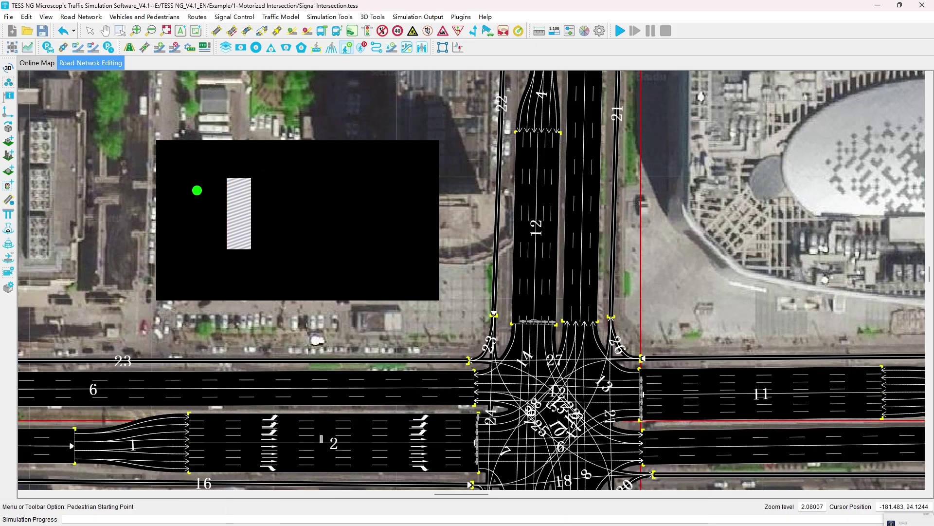
{"action": "left_click", "coordinate": [361, 47]}
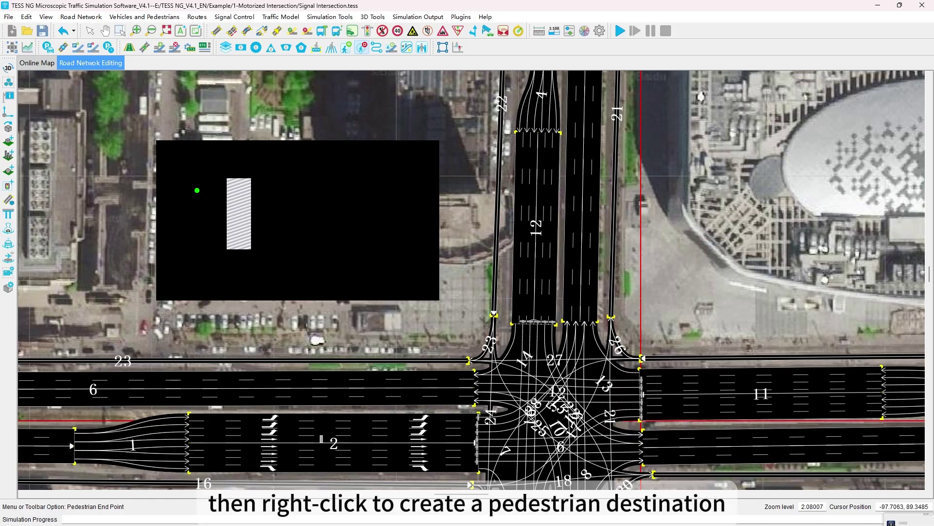
{"action": "right_click", "coordinate": [402, 201]}
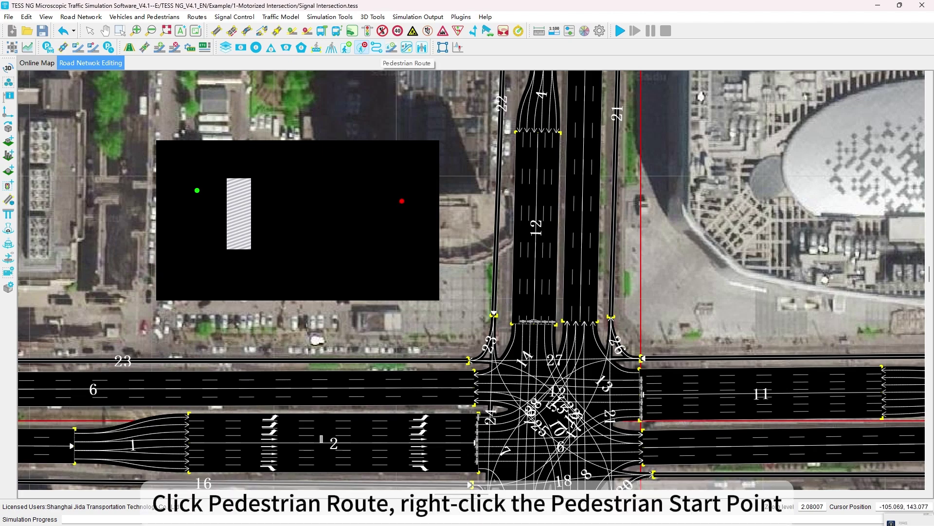
Step: Create a pedestrian route from the green starting point west of the obstacle to the red end point near the area's eastern edge
{"action": "left_click", "coordinate": [377, 47]}
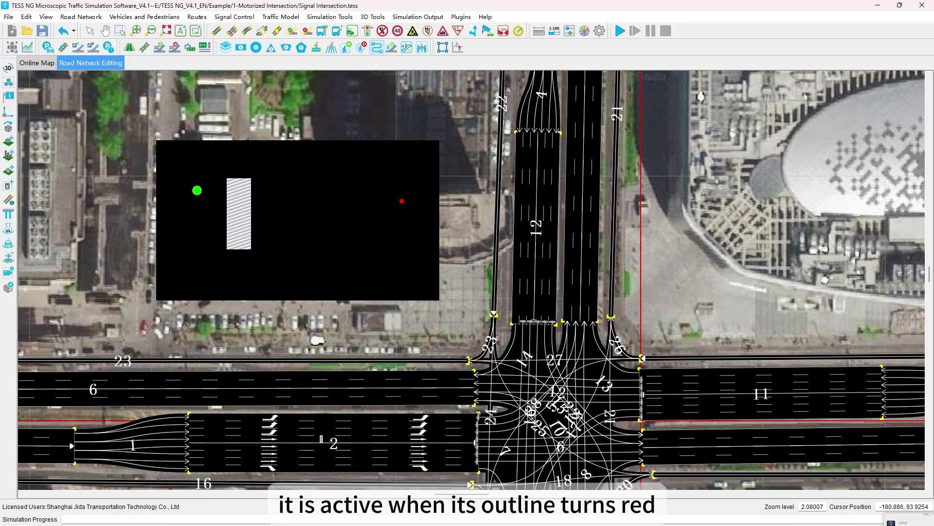
{"action": "scroll", "coordinate": [197, 190], "scroll_direction": "up", "scroll_amount": 4}
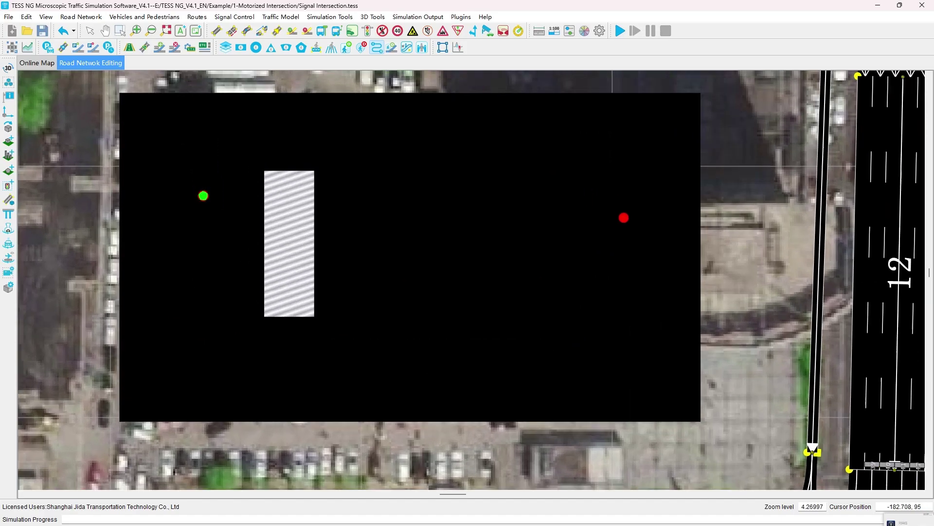
{"action": "scroll", "coordinate": [204, 196], "scroll_direction": "up", "scroll_amount": 2}
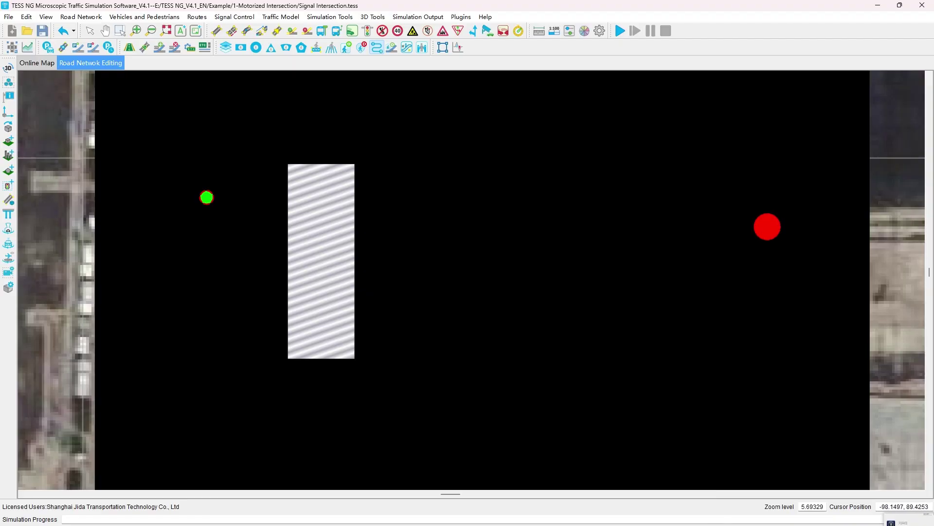
{"action": "left_click", "coordinate": [767, 226]}
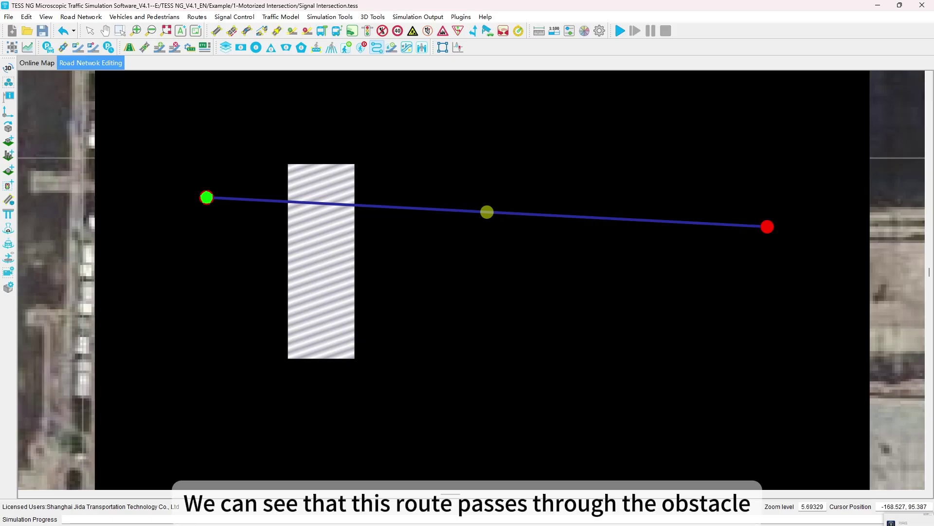
Step: Confirm the pedestrian starting point's generation settings of 3600 s, 500 pedestrians and Default composition, and run the simulation
{"action": "double_click", "coordinate": [207, 197]}
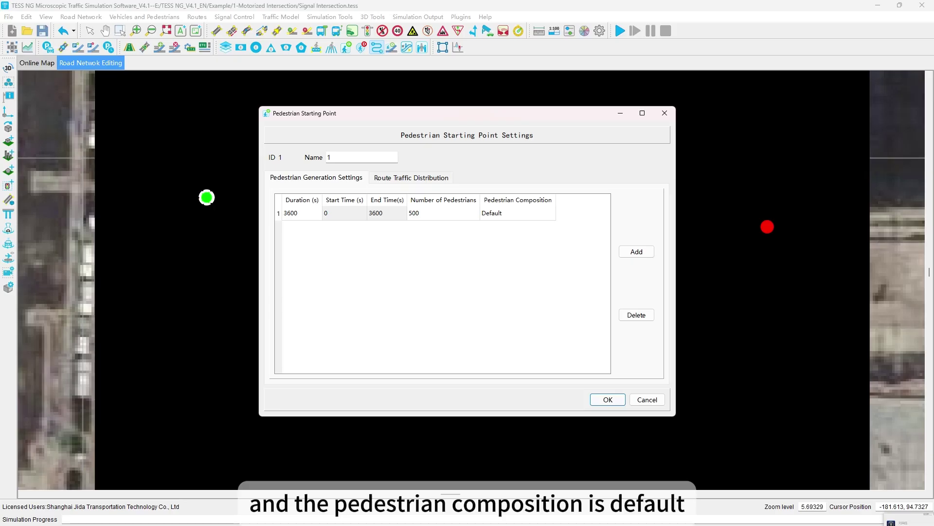
{"action": "key", "text": "Return"}
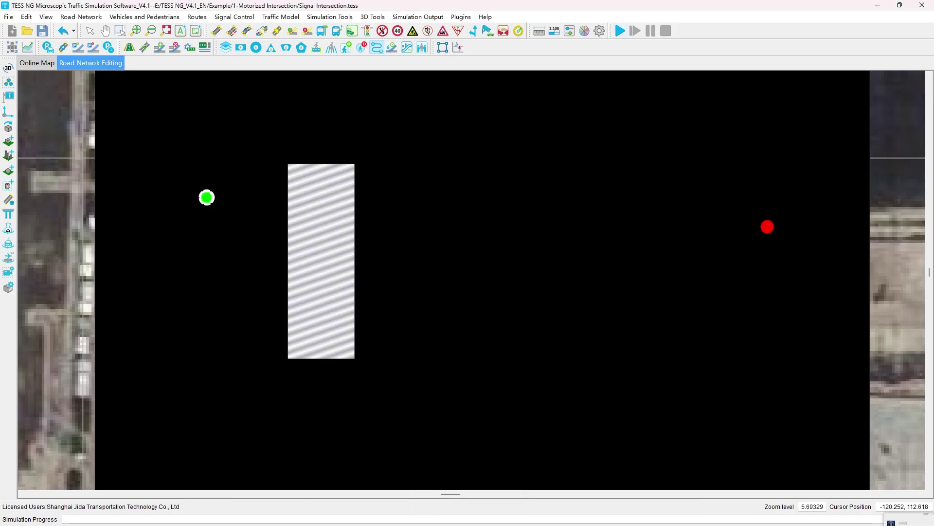
{"action": "left_click", "coordinate": [620, 30]}
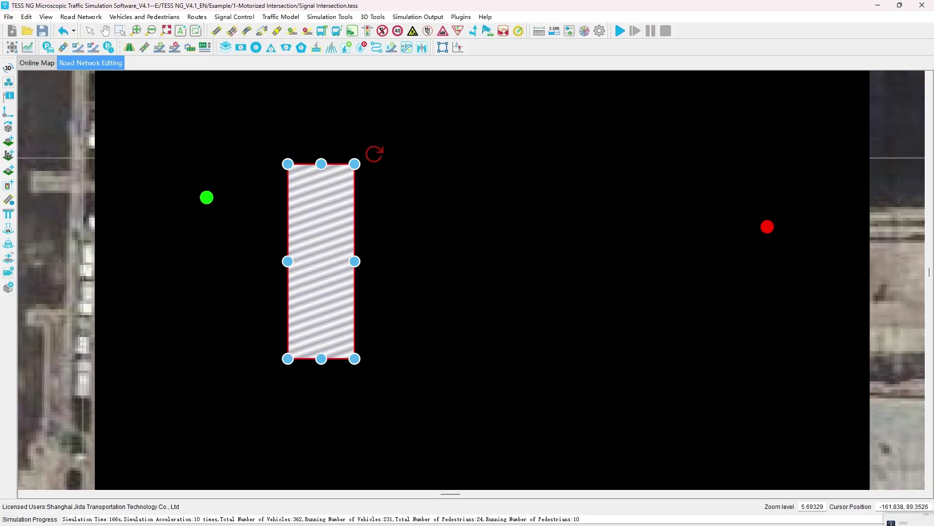
Step: Delete the striped obstacle area between the pedestrian start and end points and run the simulation again
{"action": "left_click", "coordinate": [322, 261]}
{"action": "key", "text": "Delete"}
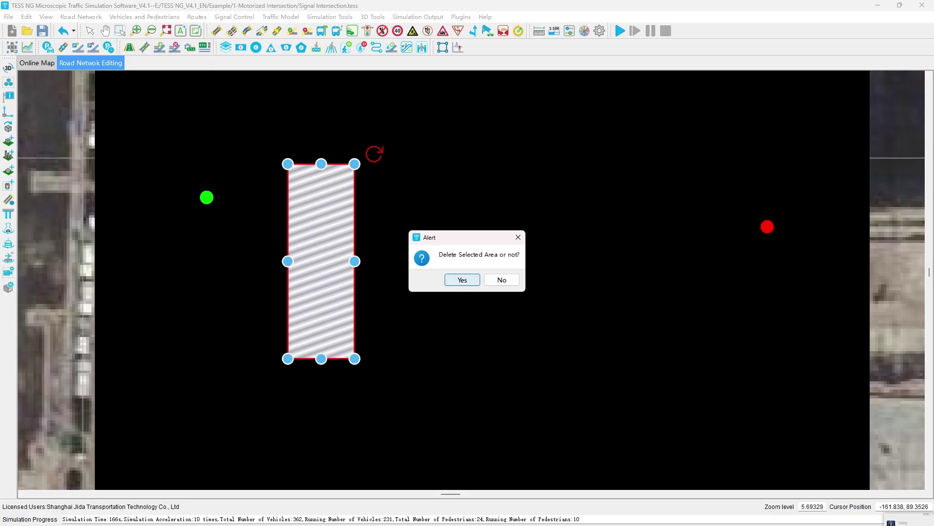
{"action": "left_click", "coordinate": [462, 279]}
{"action": "left_click", "coordinate": [620, 31]}
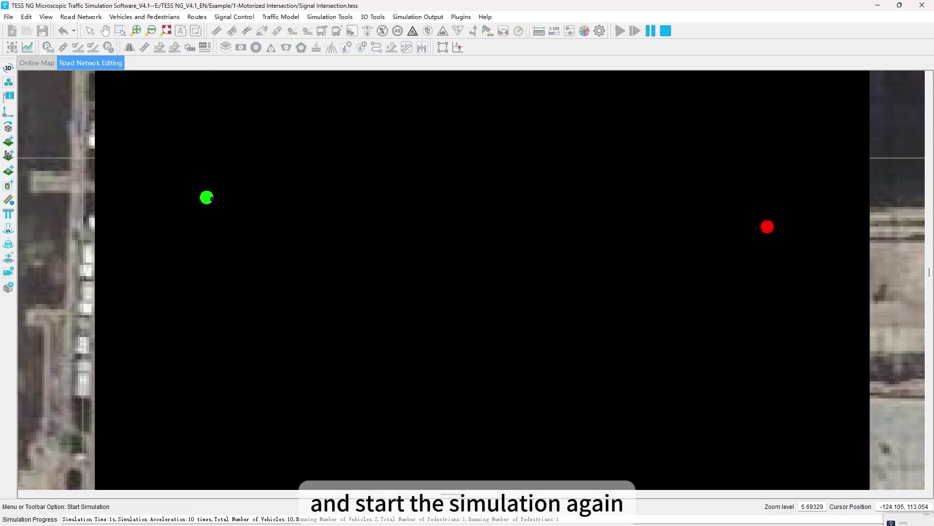